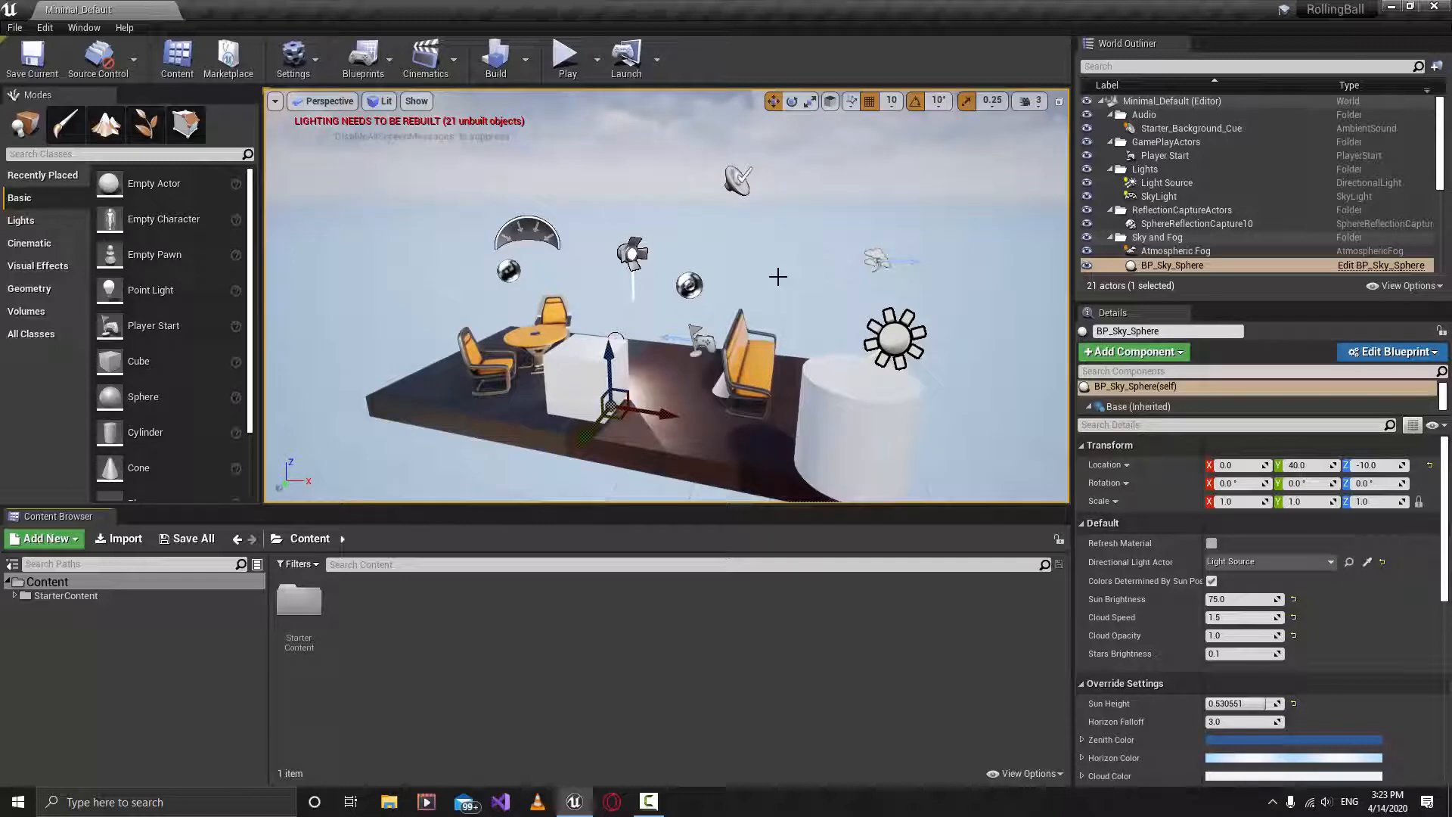
# Create a folder named RollBall in the project's Content folder
pyautogui.click(71, 584)
pyautogui.click(7, 583)
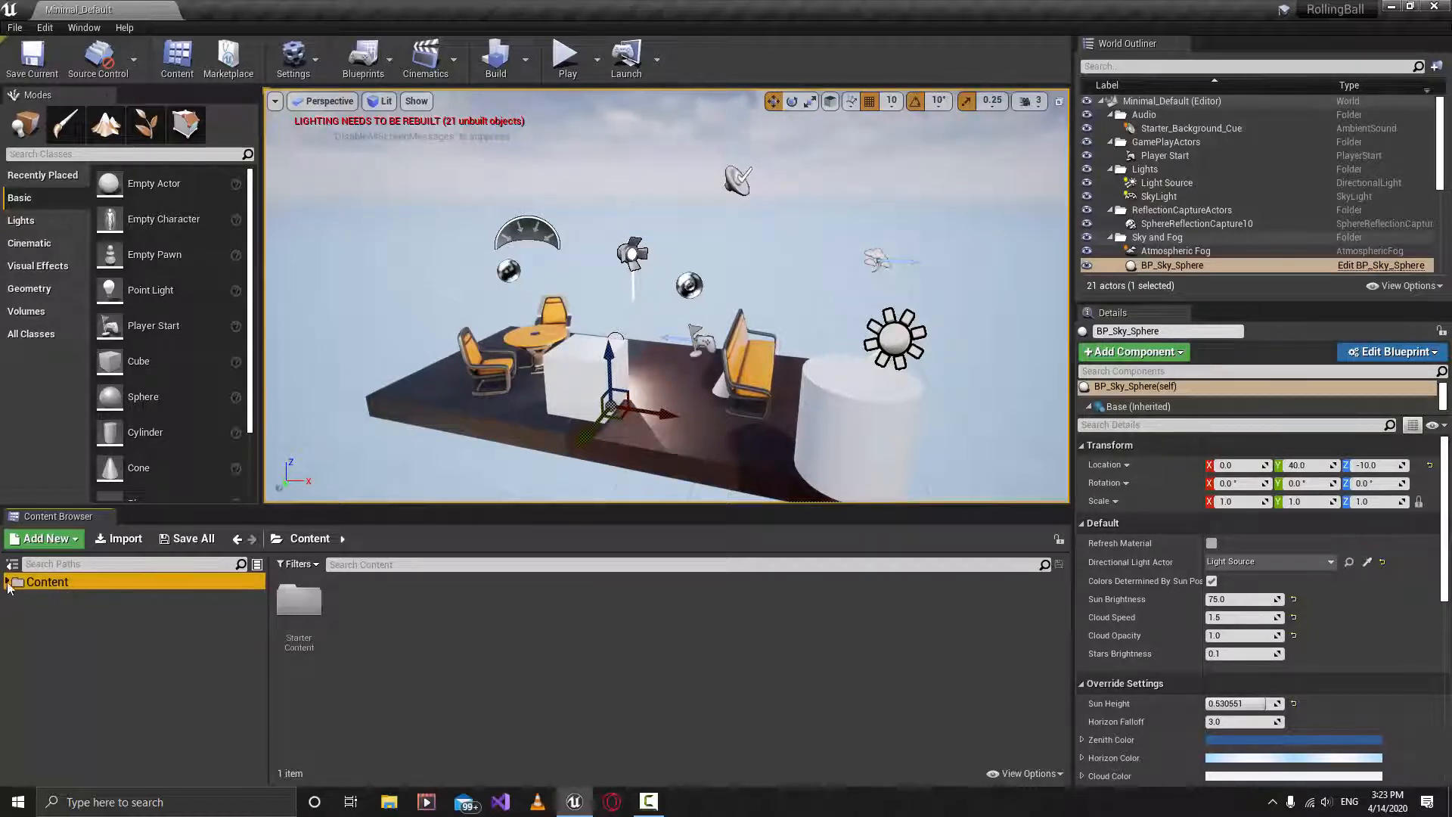
pyautogui.click(7, 583)
pyautogui.rightClick(387, 642)
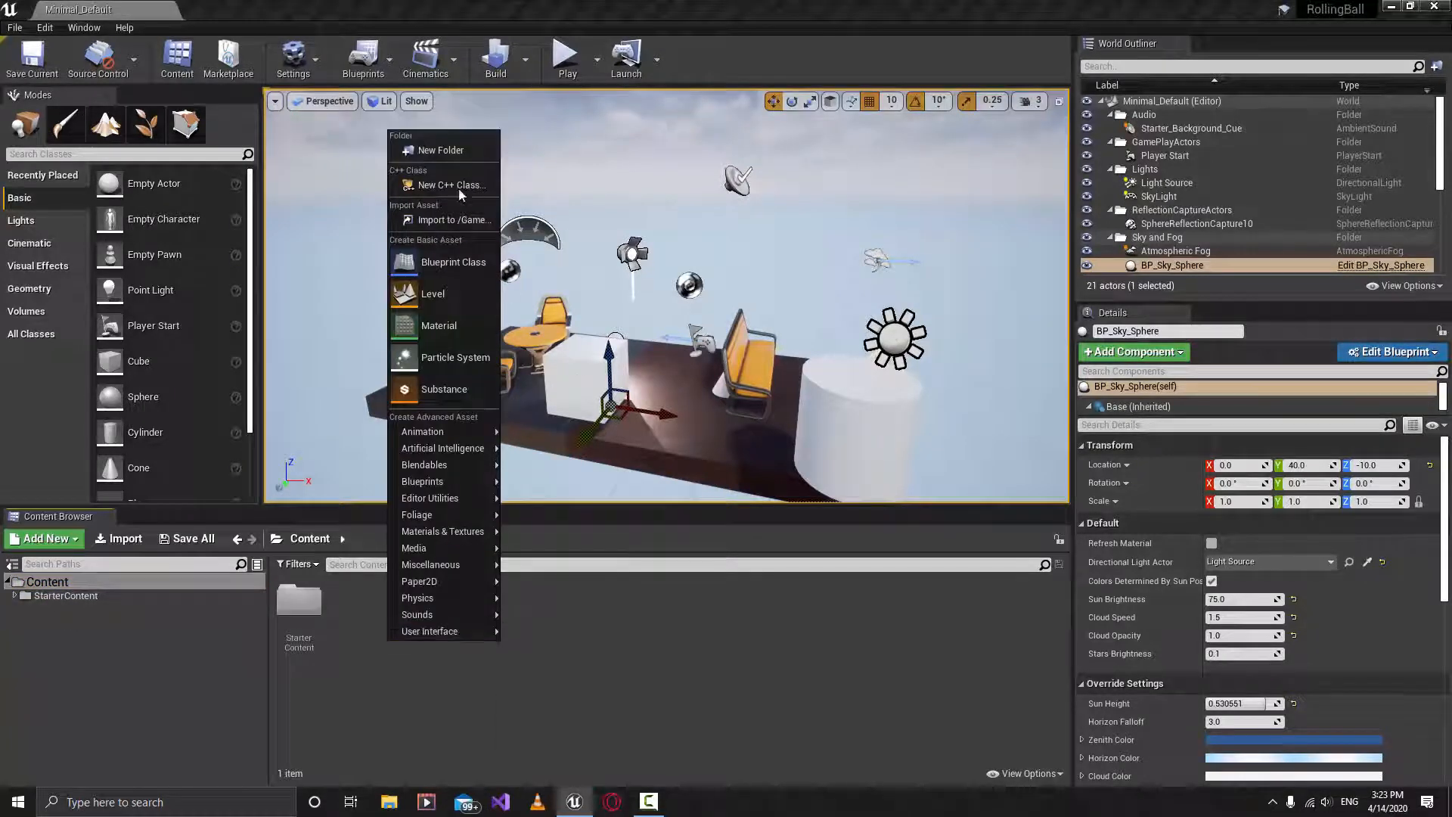
pyautogui.click(711, 637)
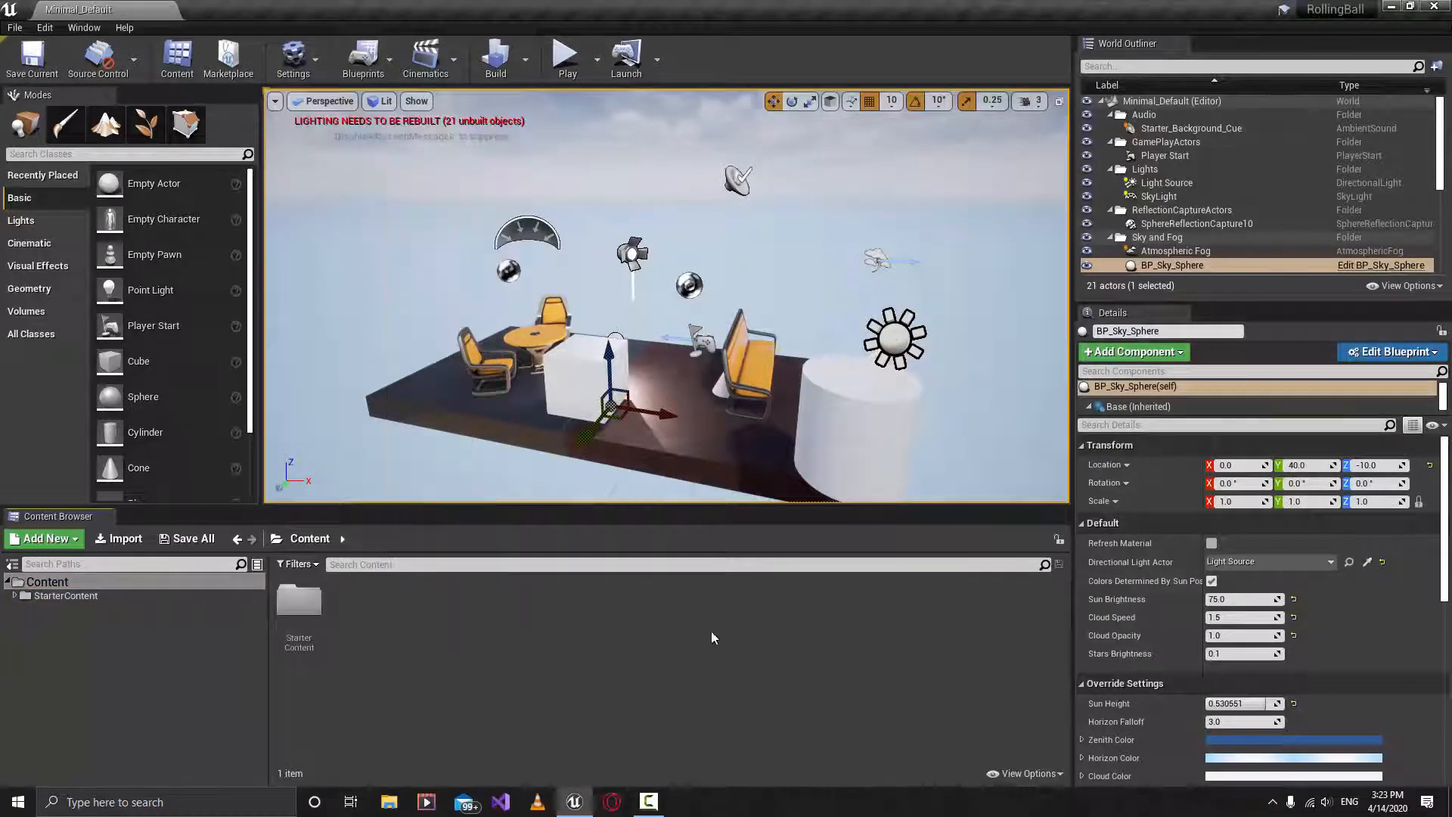
pyautogui.rightClick(715, 620)
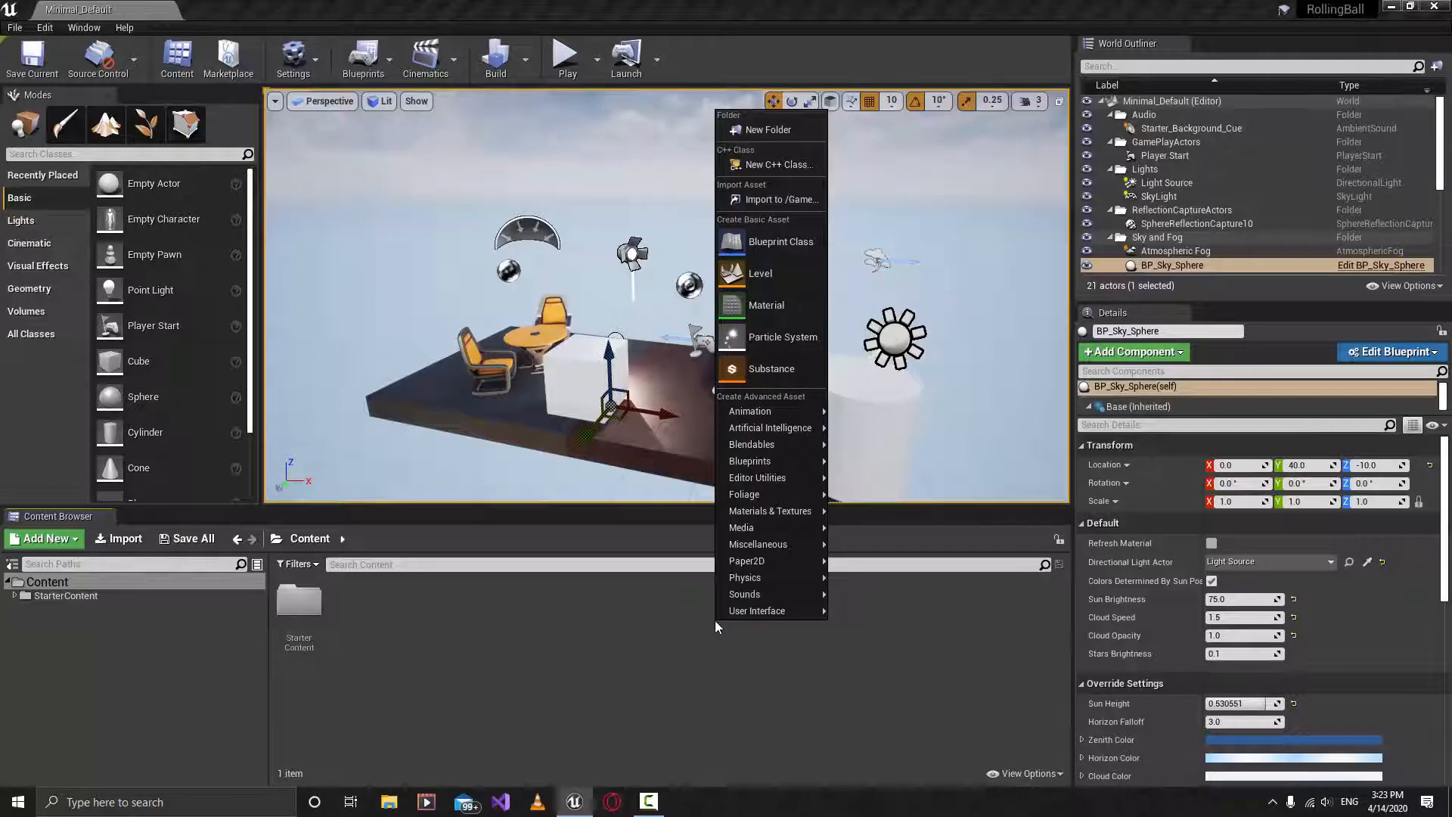
pyautogui.click(763, 131)
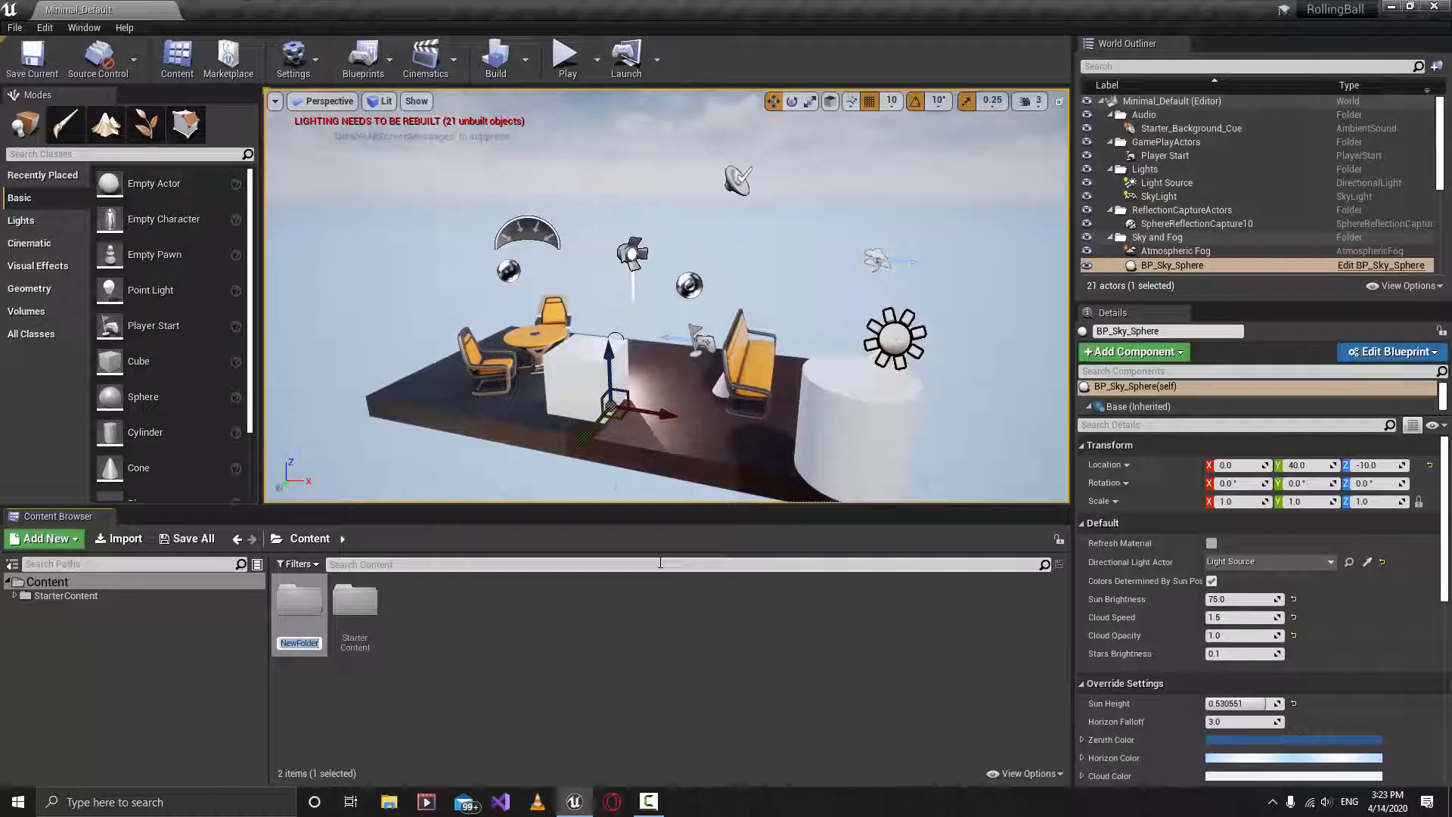
pyautogui.write('RollBall')
pyautogui.press('Return')
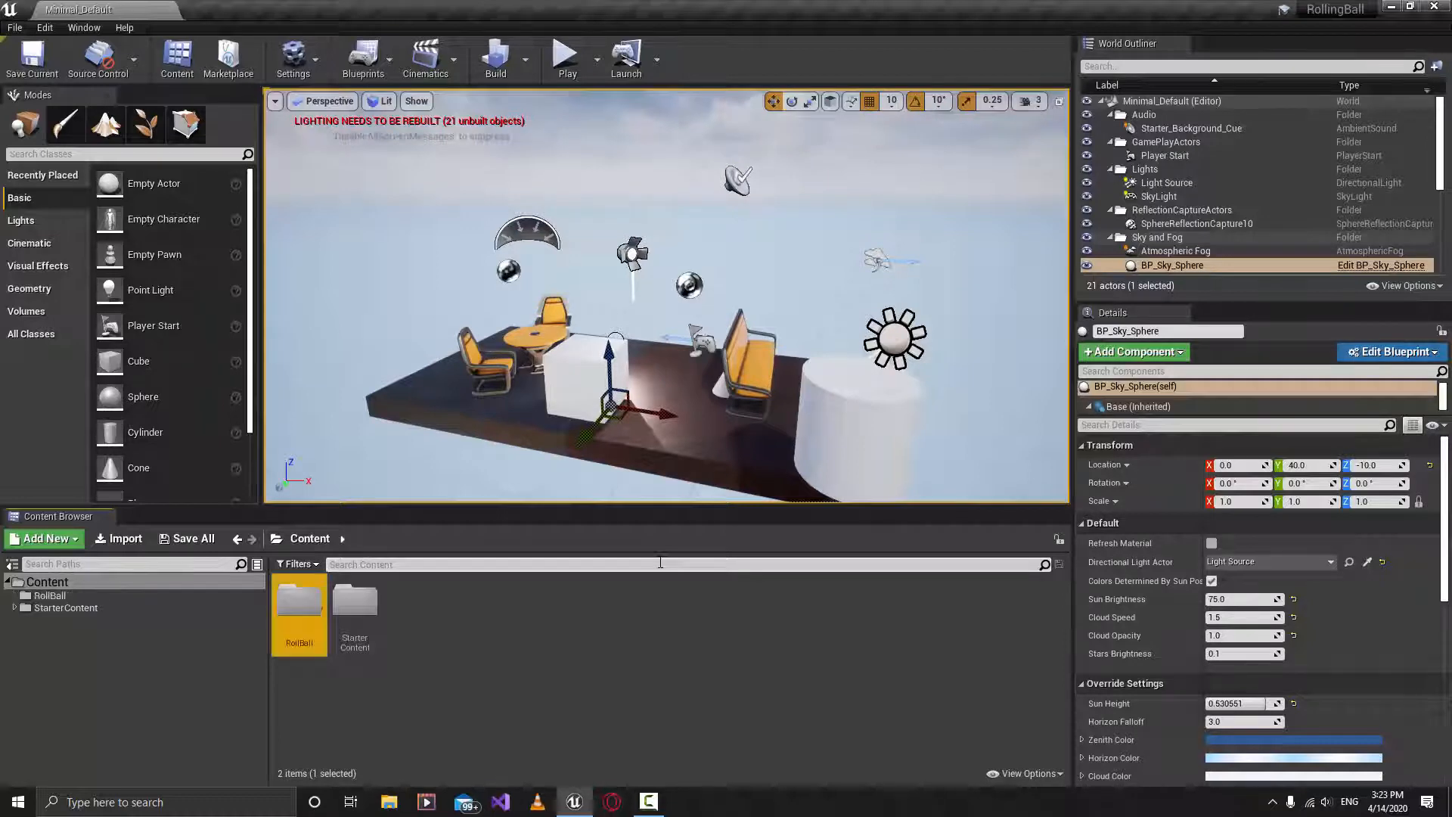
pyautogui.click(460, 688)
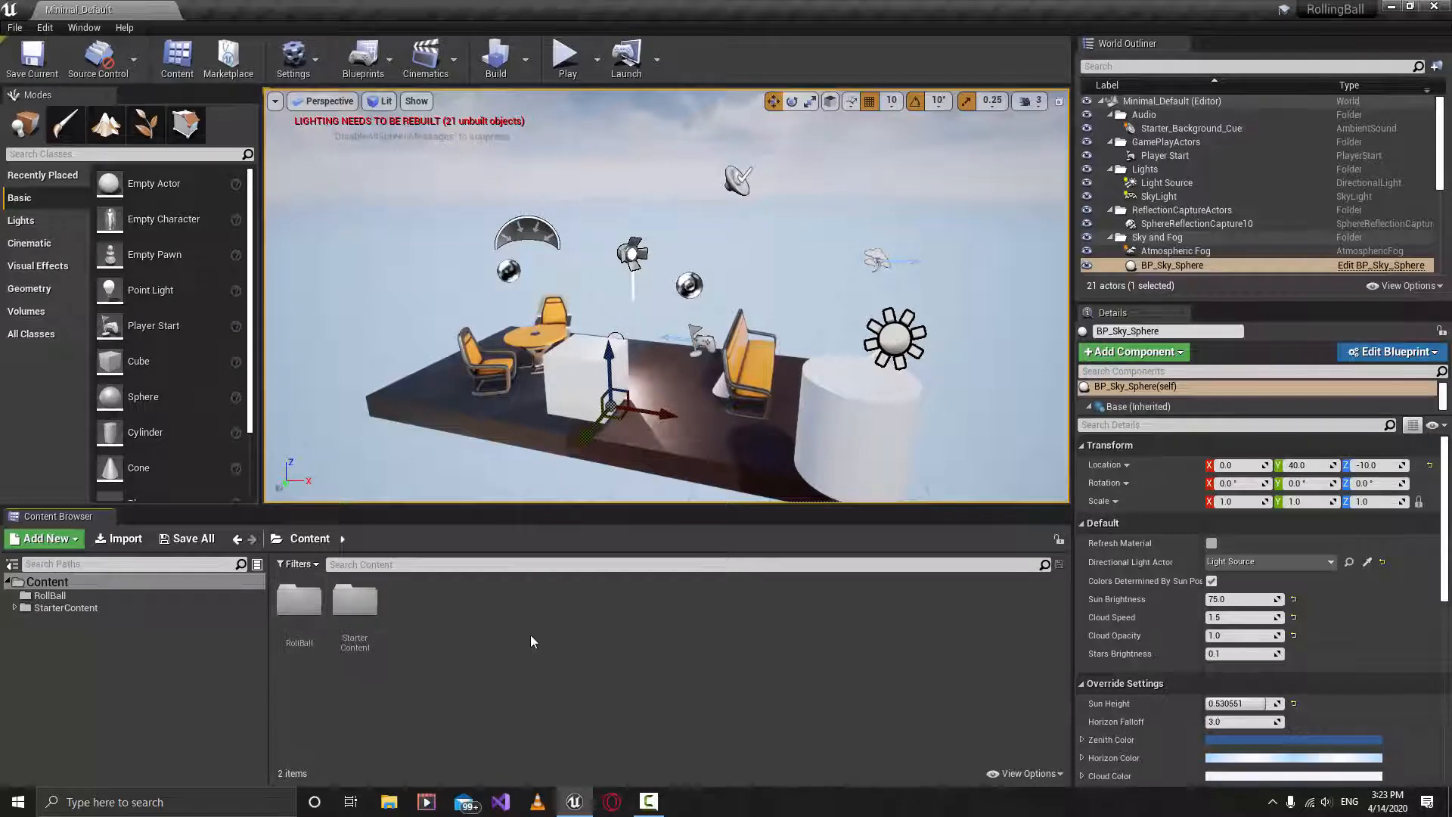
# Open the RollBall folder and create a subfolder named Levels in it
pyautogui.click(304, 625)
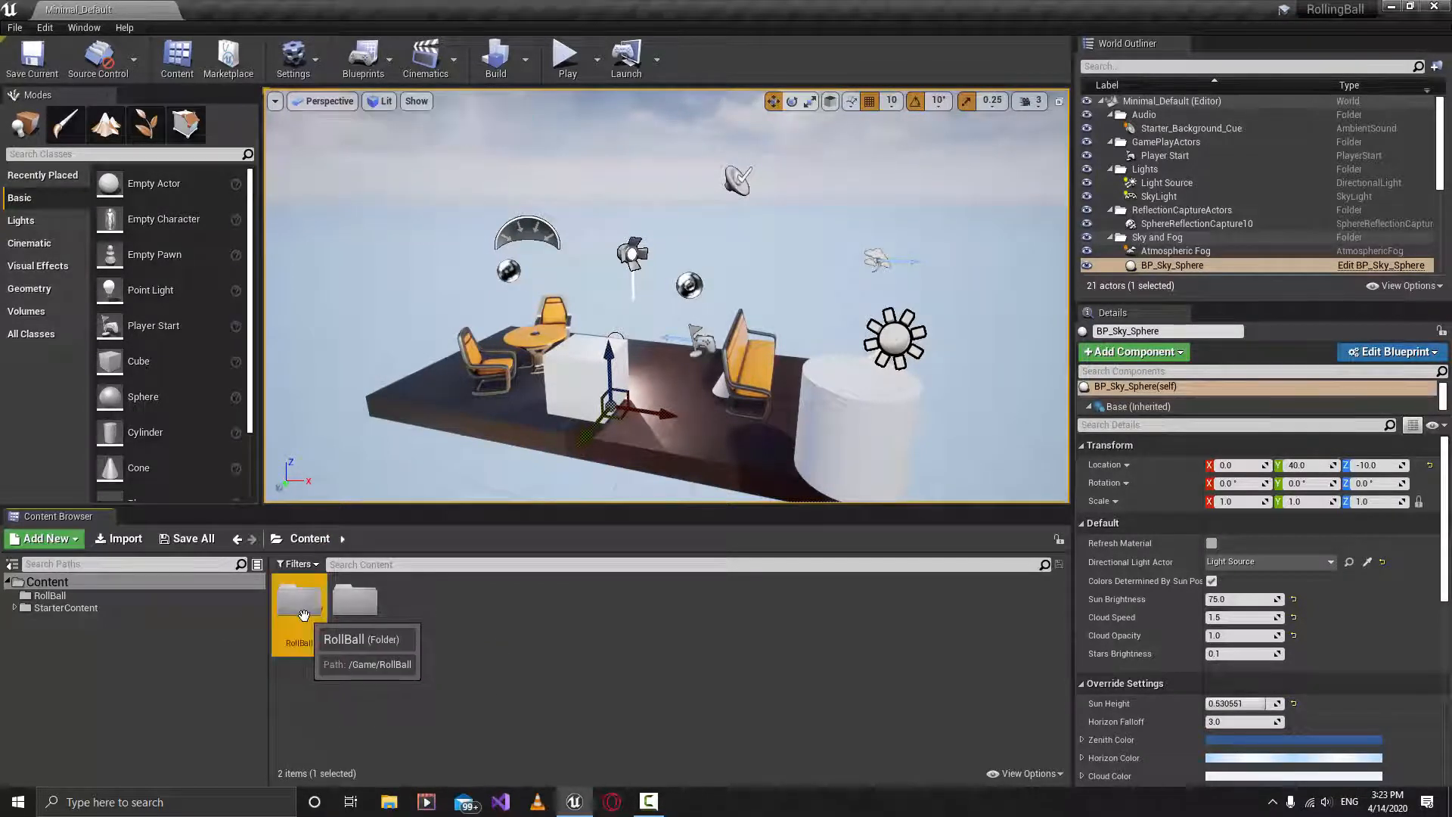
pyautogui.click(369, 641)
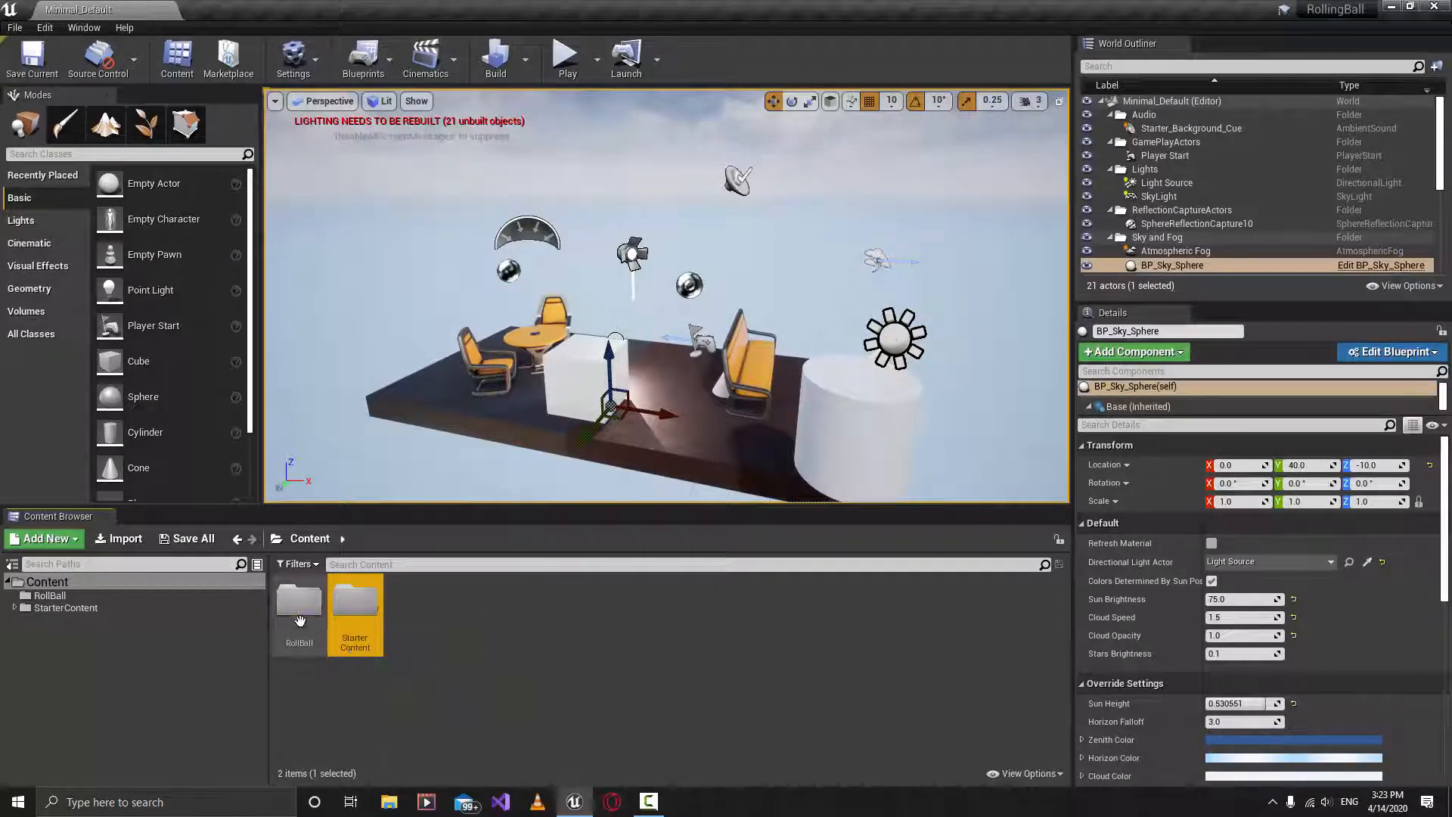
pyautogui.click(301, 629)
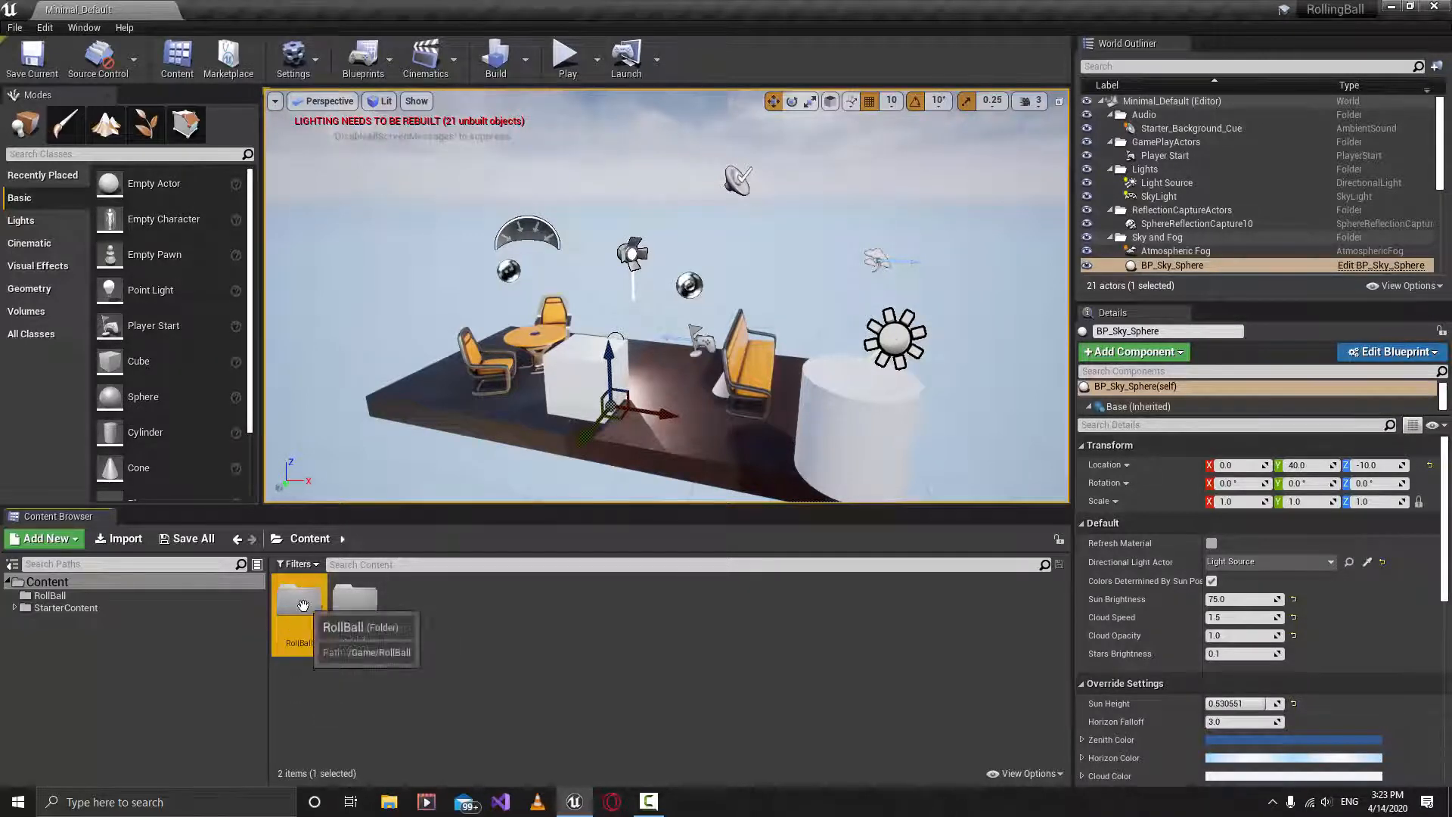
pyautogui.doubleClick(302, 605)
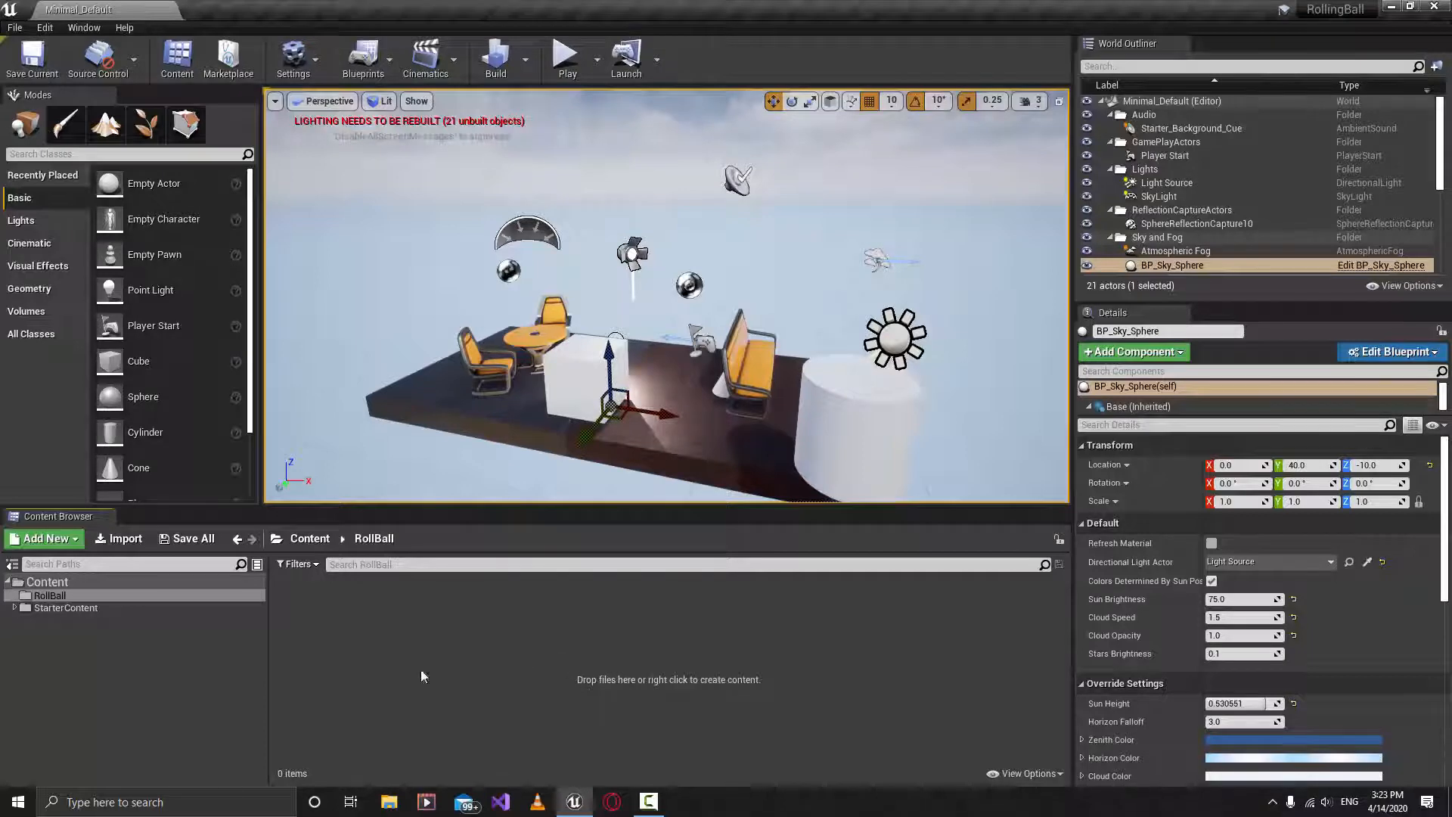
pyautogui.rightClick(364, 619)
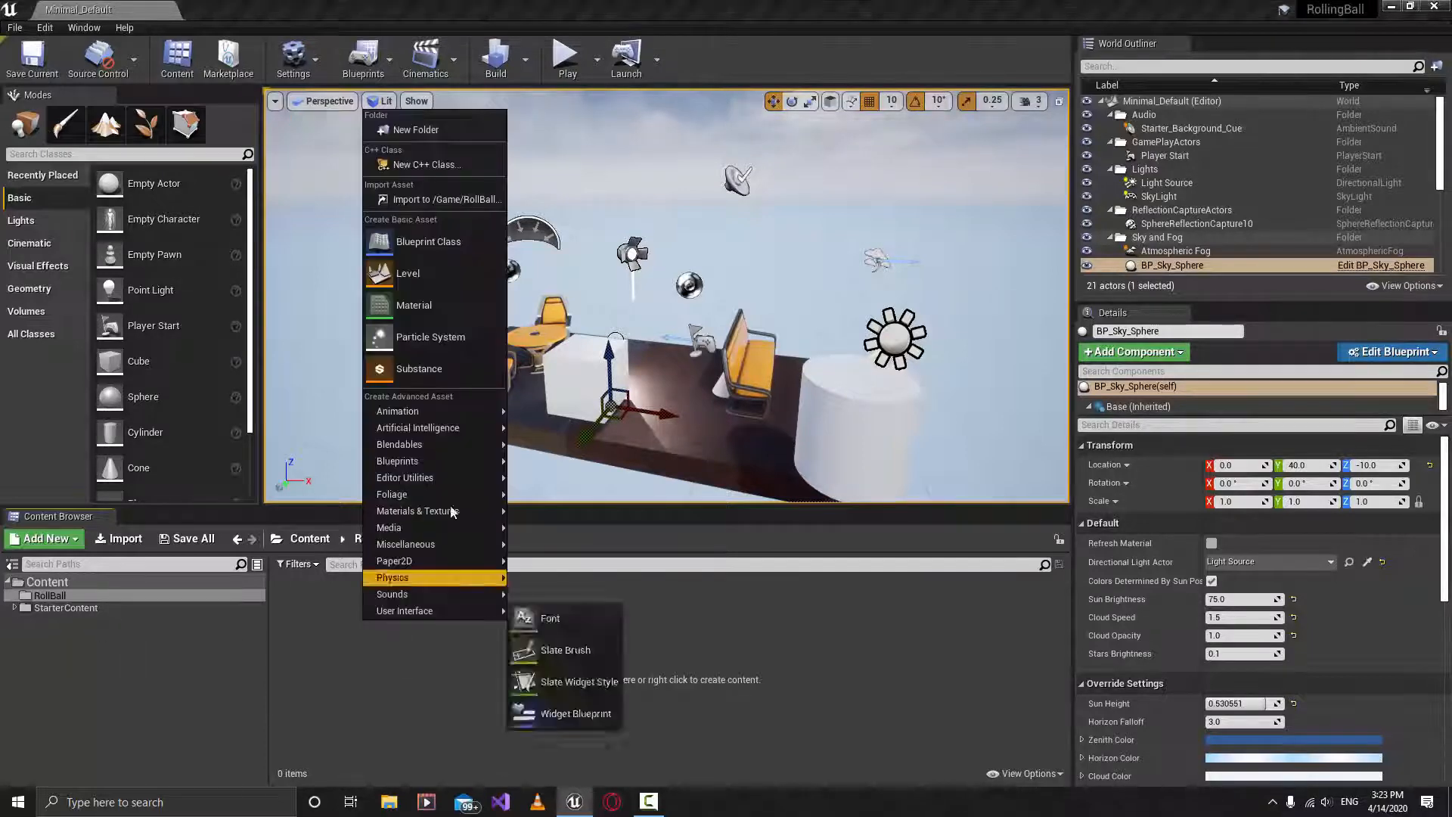
pyautogui.click(401, 134)
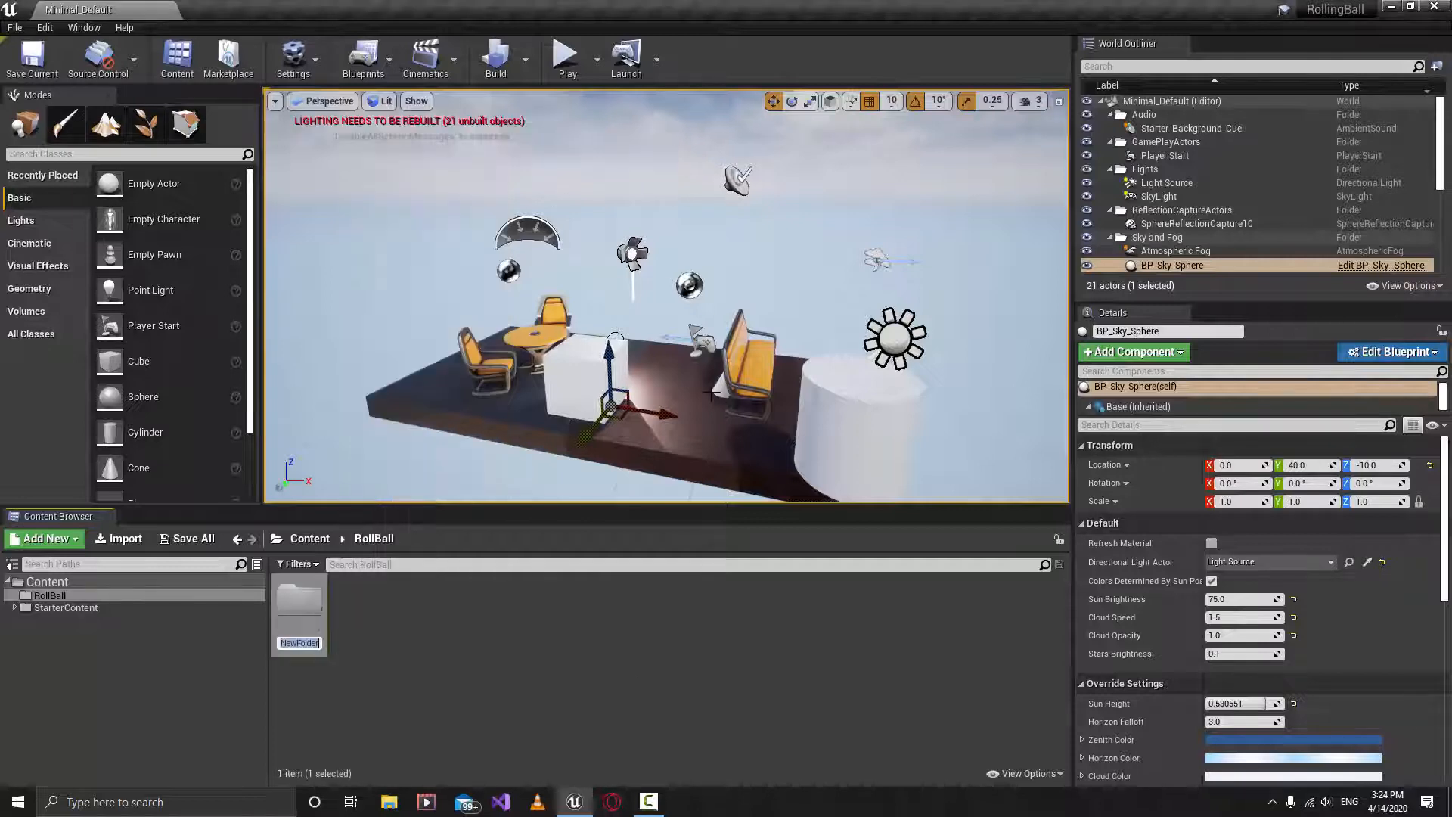
pyautogui.write('L')
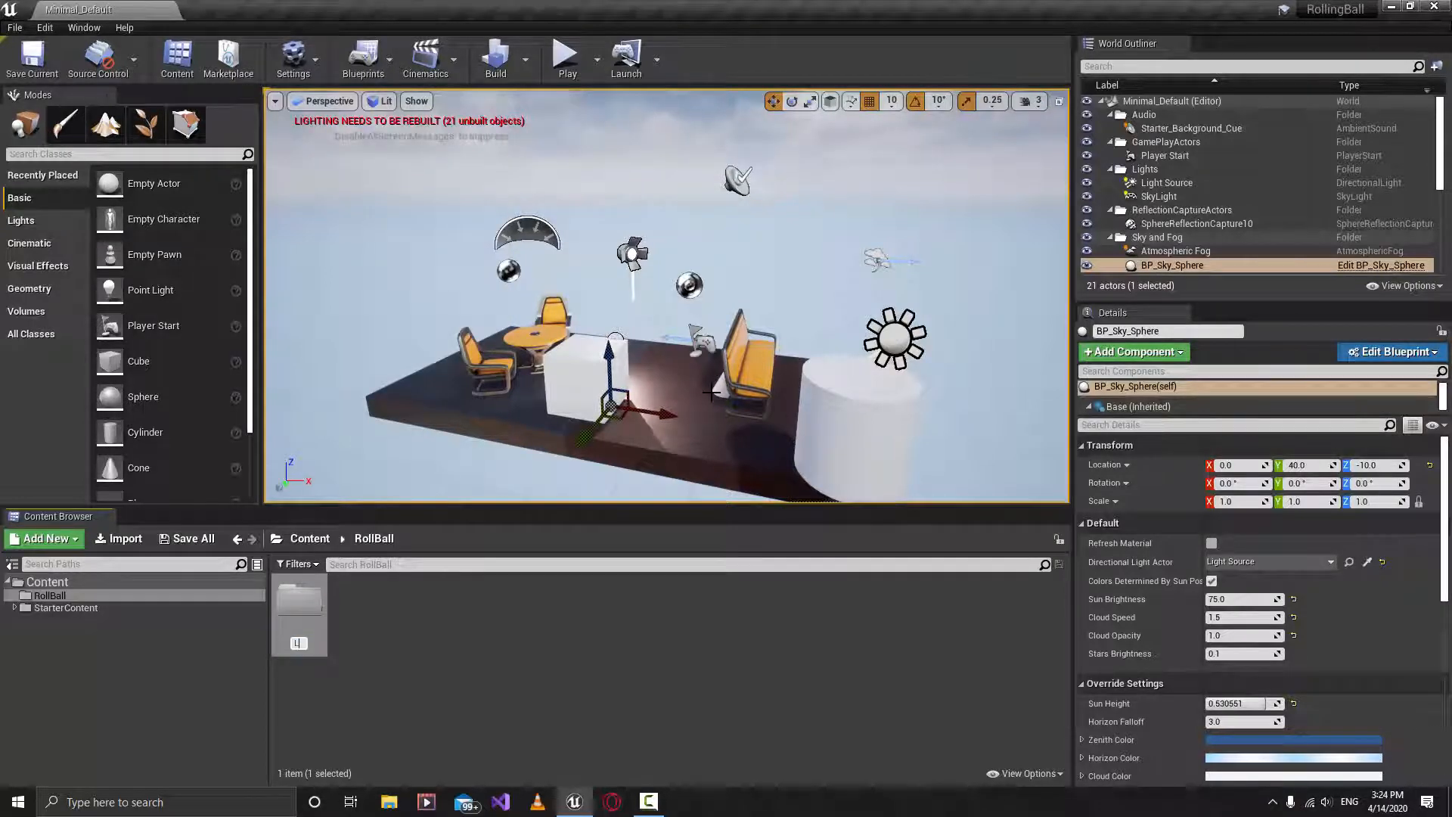
pyautogui.write('evels')
pyautogui.press('Return')
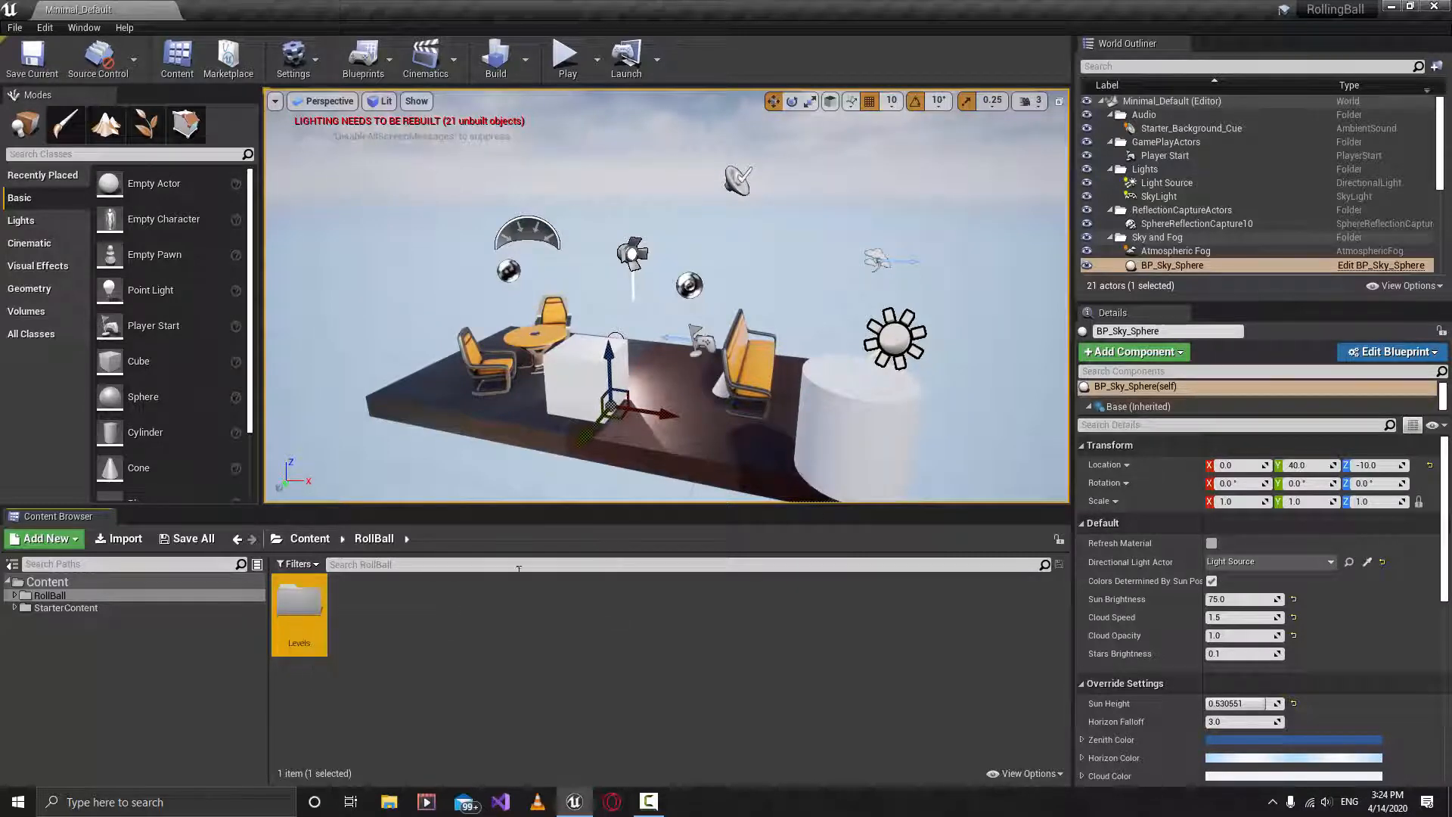
# Open the Levels folder and create a new level from the Default template
pyautogui.doubleClick(308, 602)
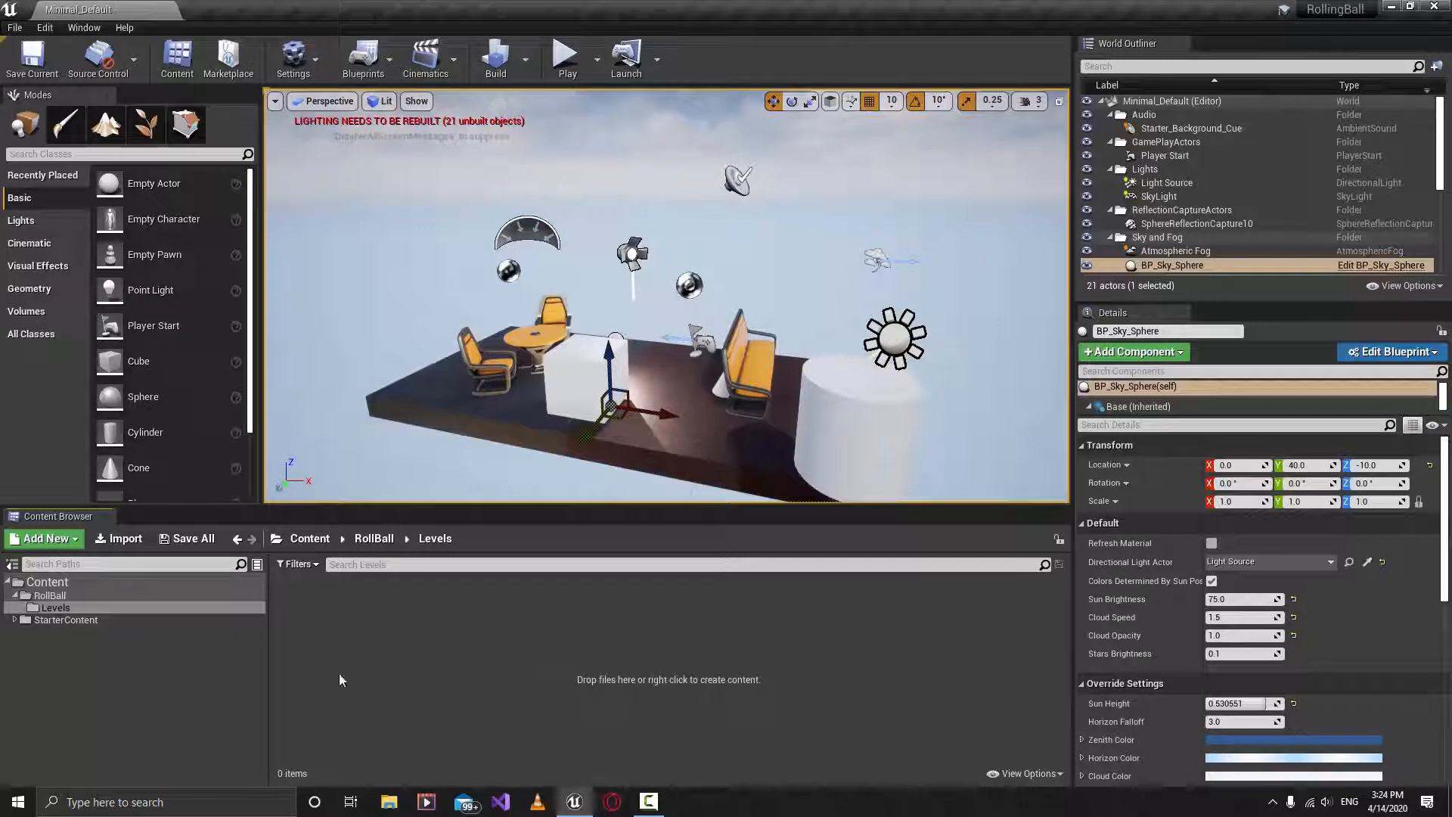
pyautogui.rightClick(483, 644)
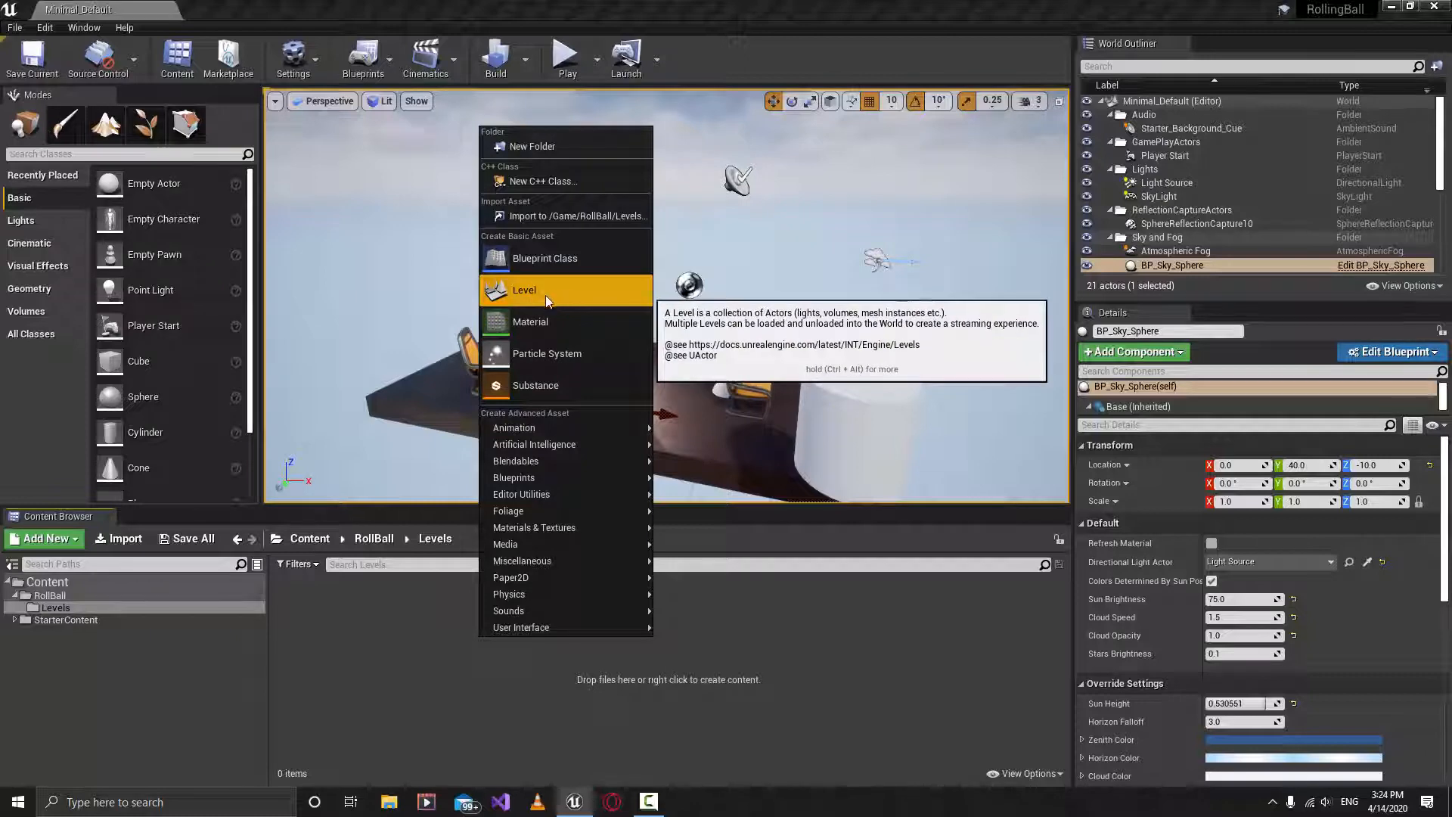
pyautogui.click(415, 665)
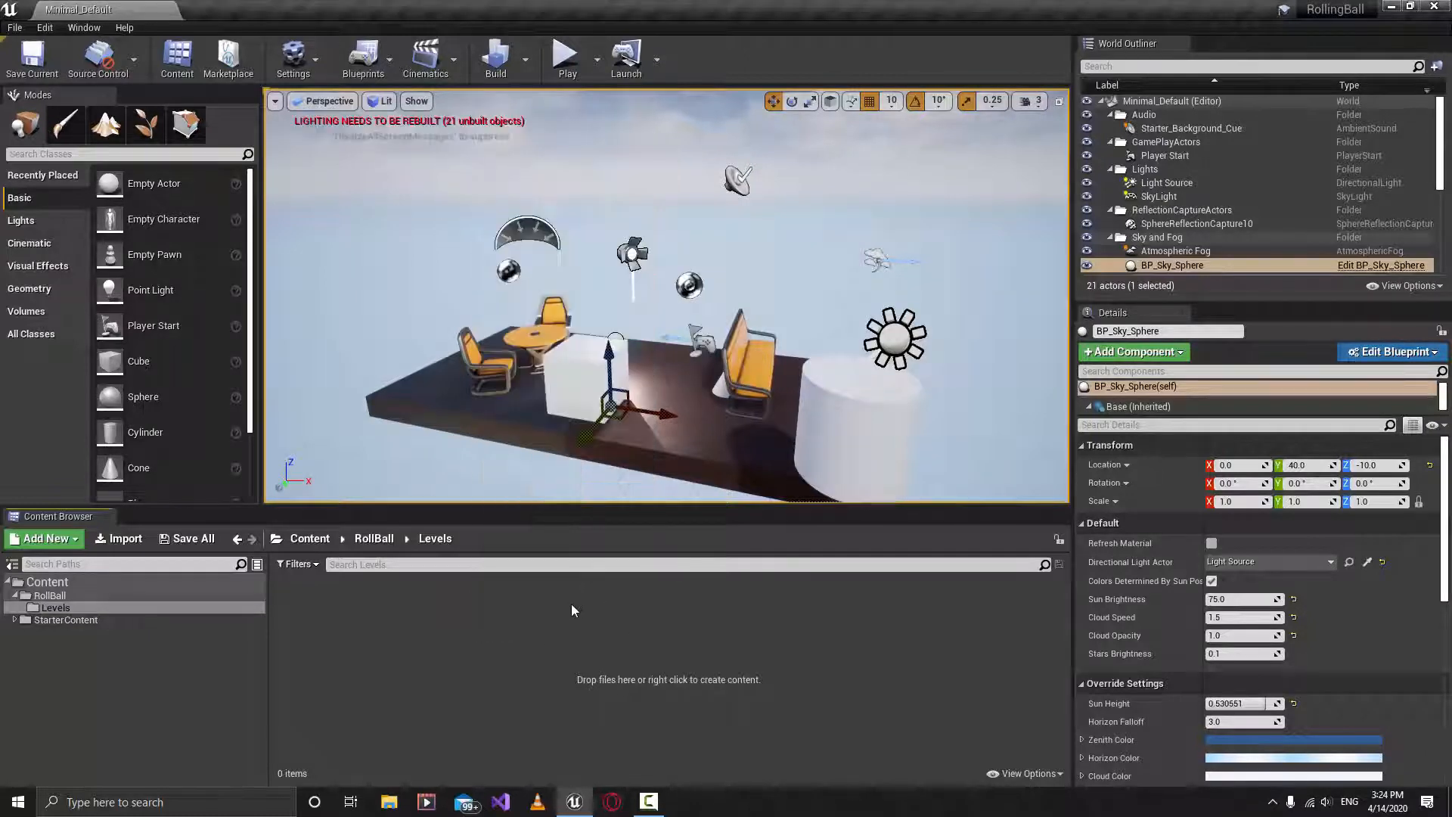
pyautogui.click(15, 28)
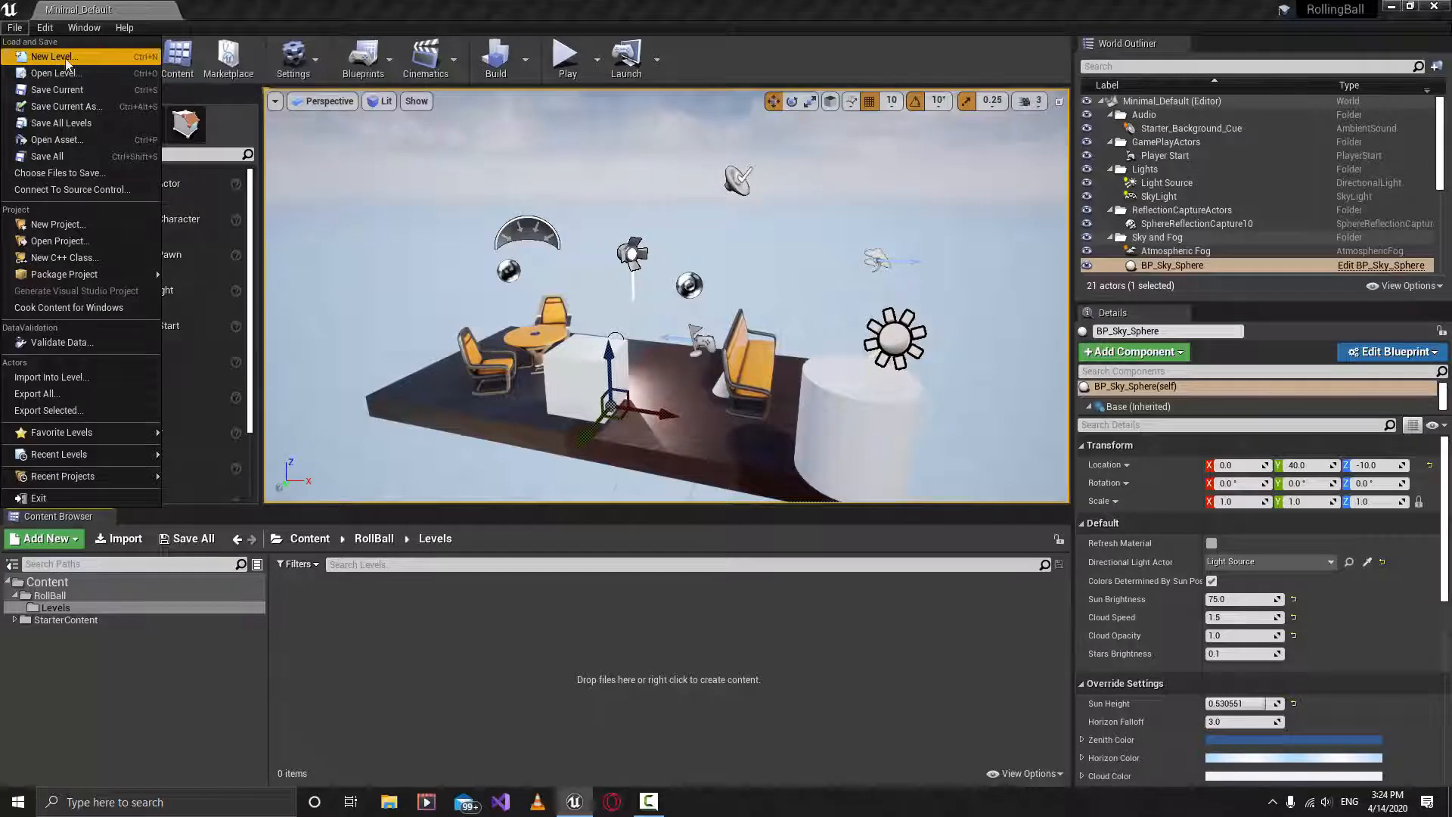
pyautogui.click(103, 56)
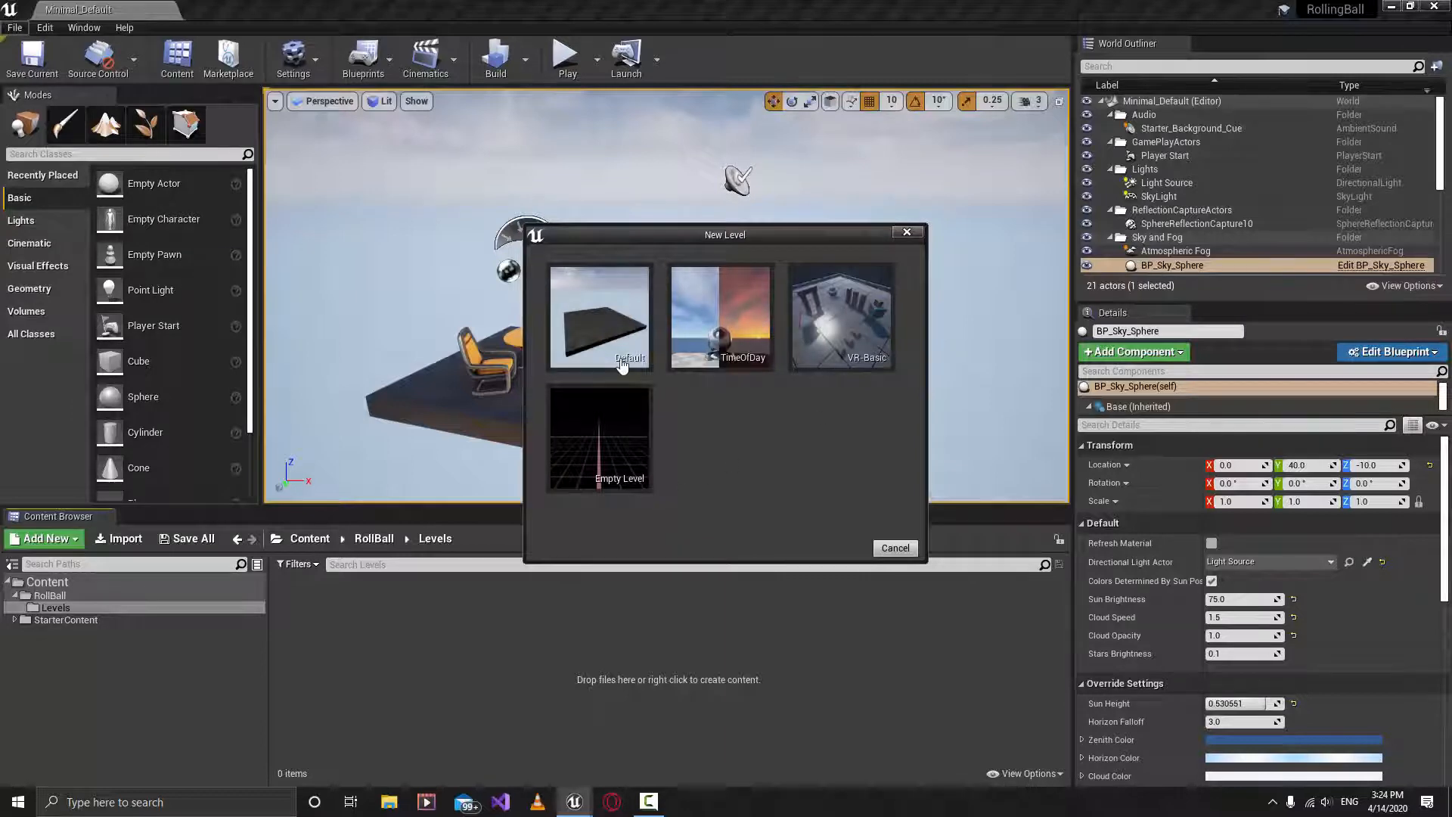
pyautogui.click(618, 355)
pyautogui.moveTo(618, 356); pyautogui.dragTo(189, 257, button='right')
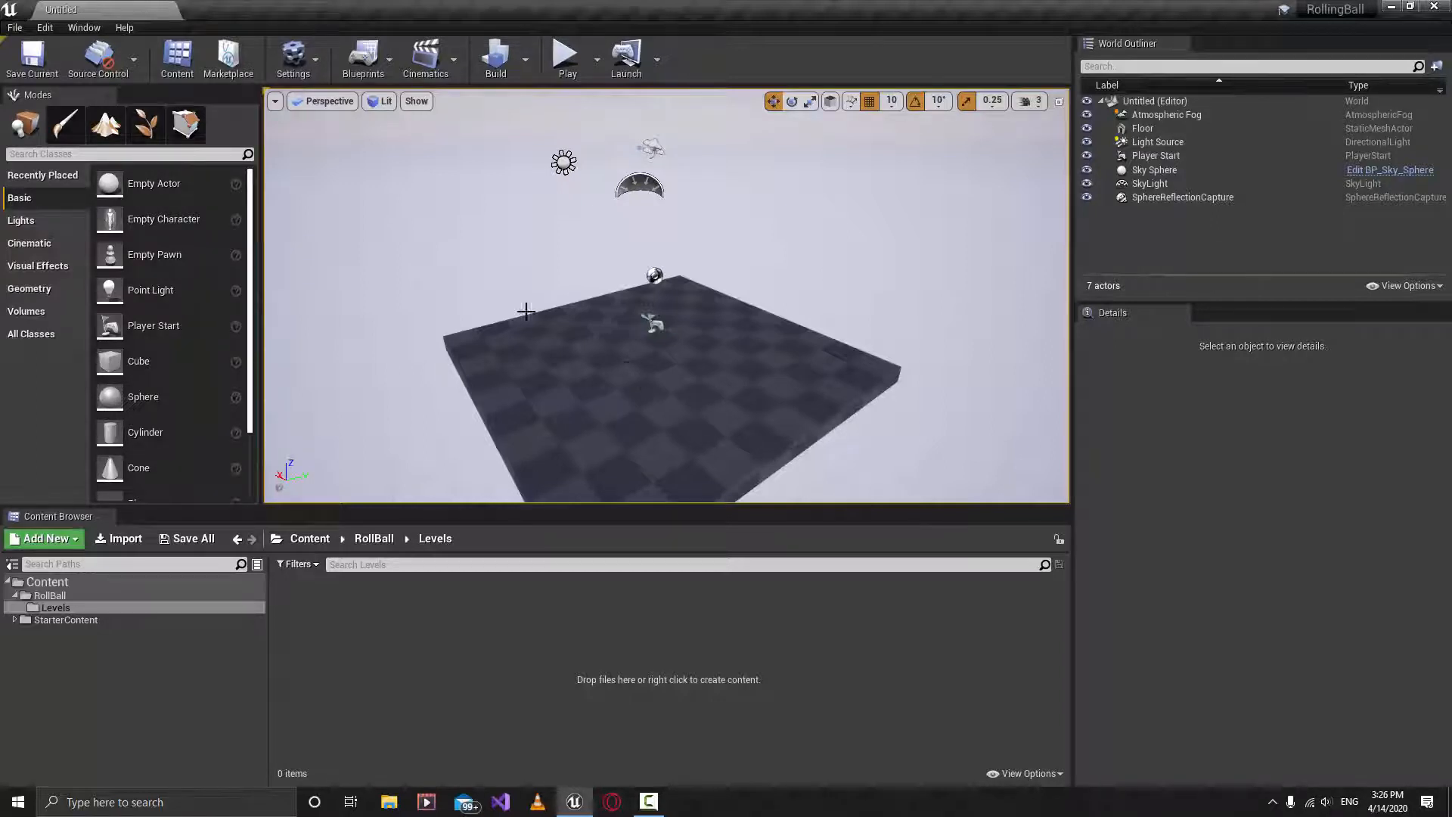
# Open the project settings and show the engine's Input settings
pyautogui.click(45, 28)
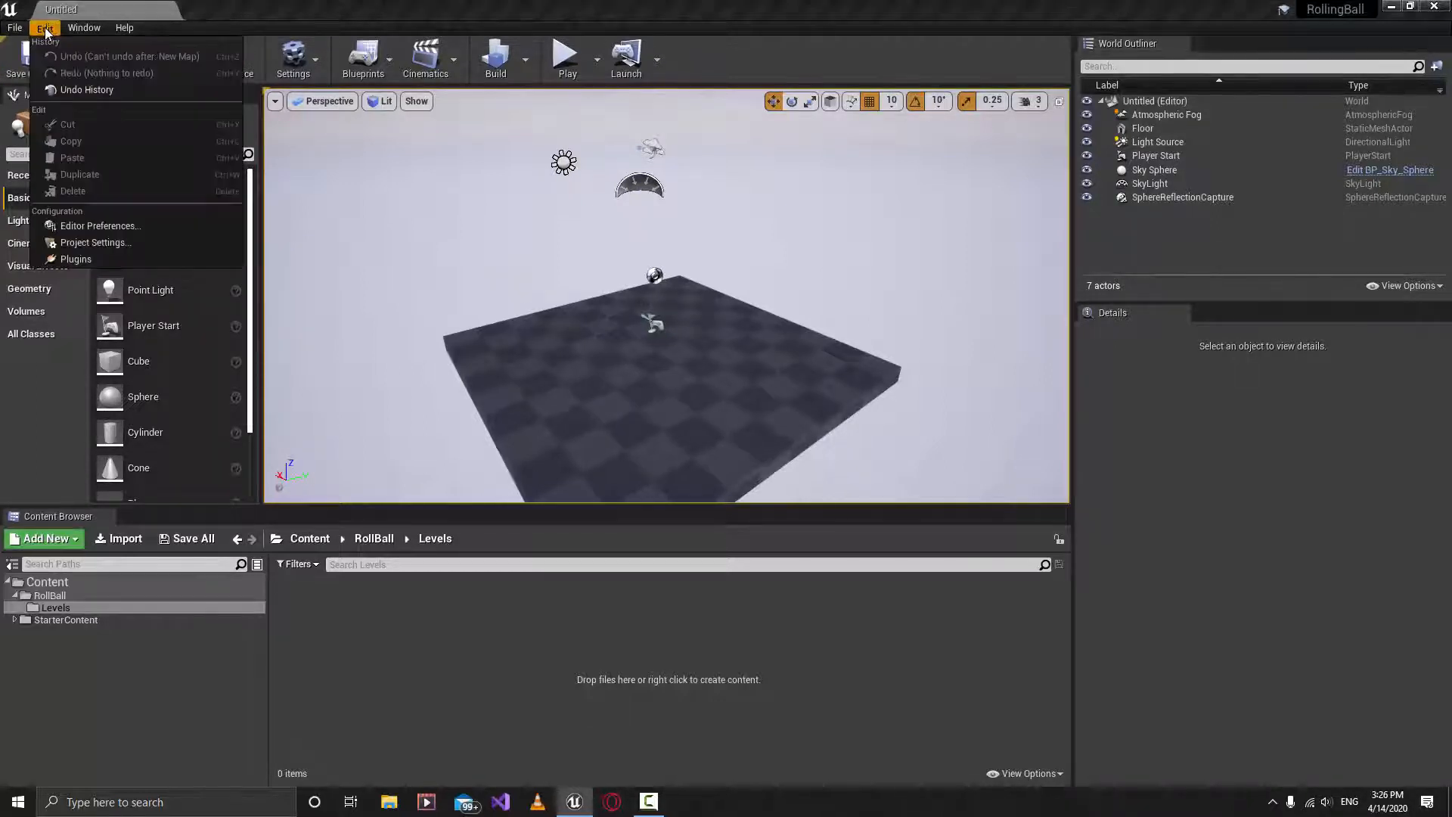
pyautogui.click(124, 242)
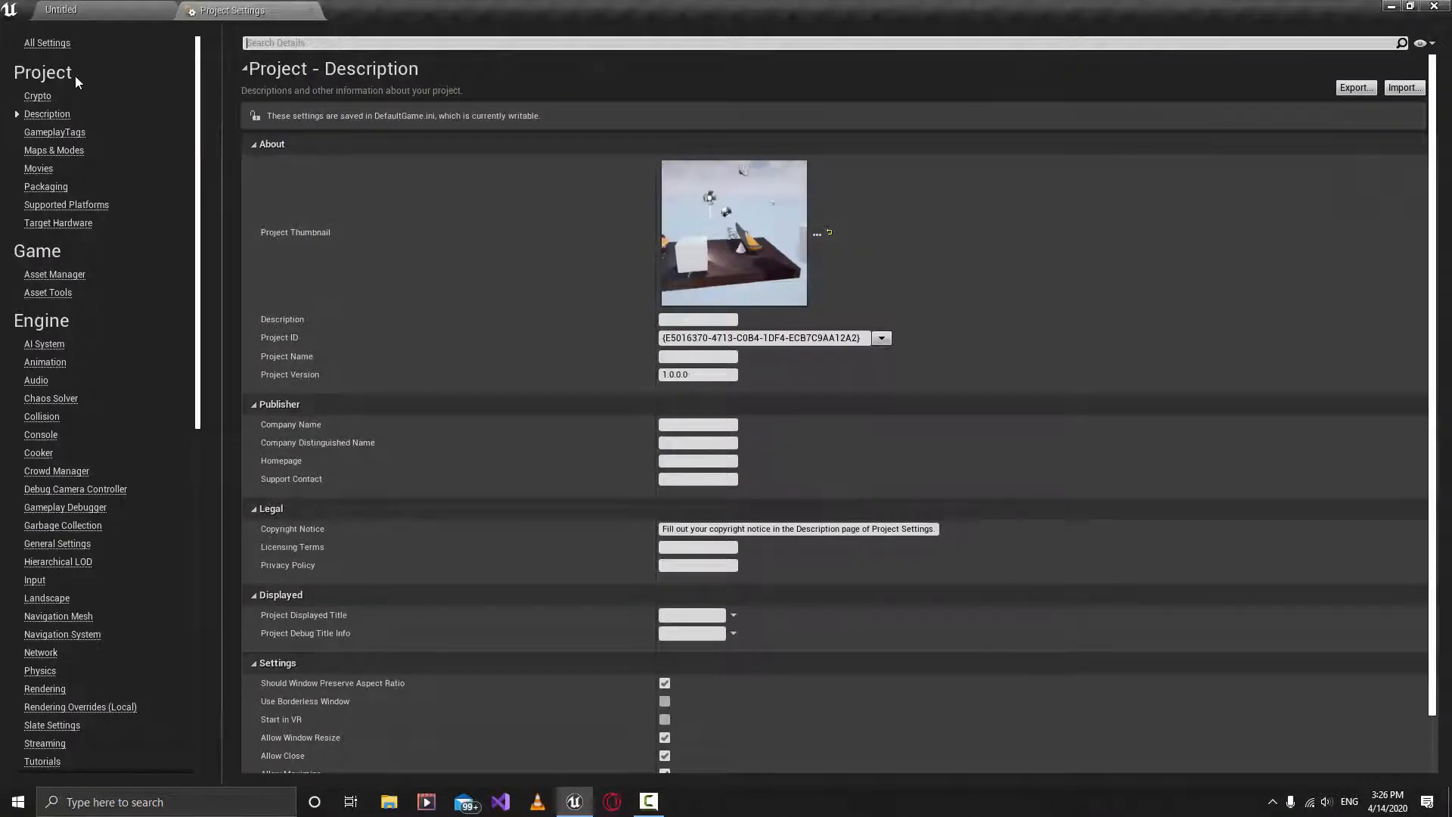
pyautogui.click(32, 580)
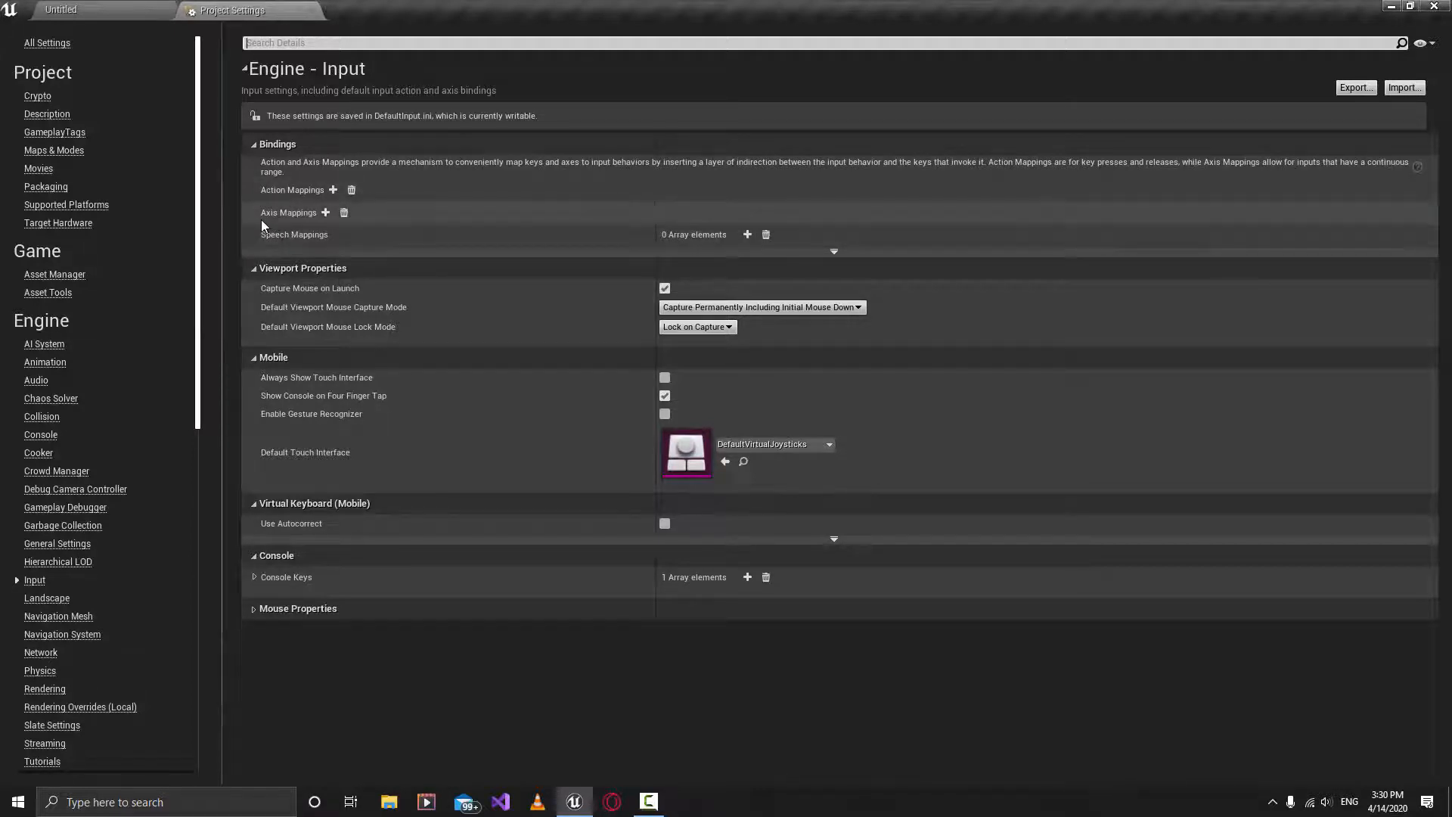
# Add an axis mapping named Horizontal and give it two key bindings
pyautogui.click(327, 213)
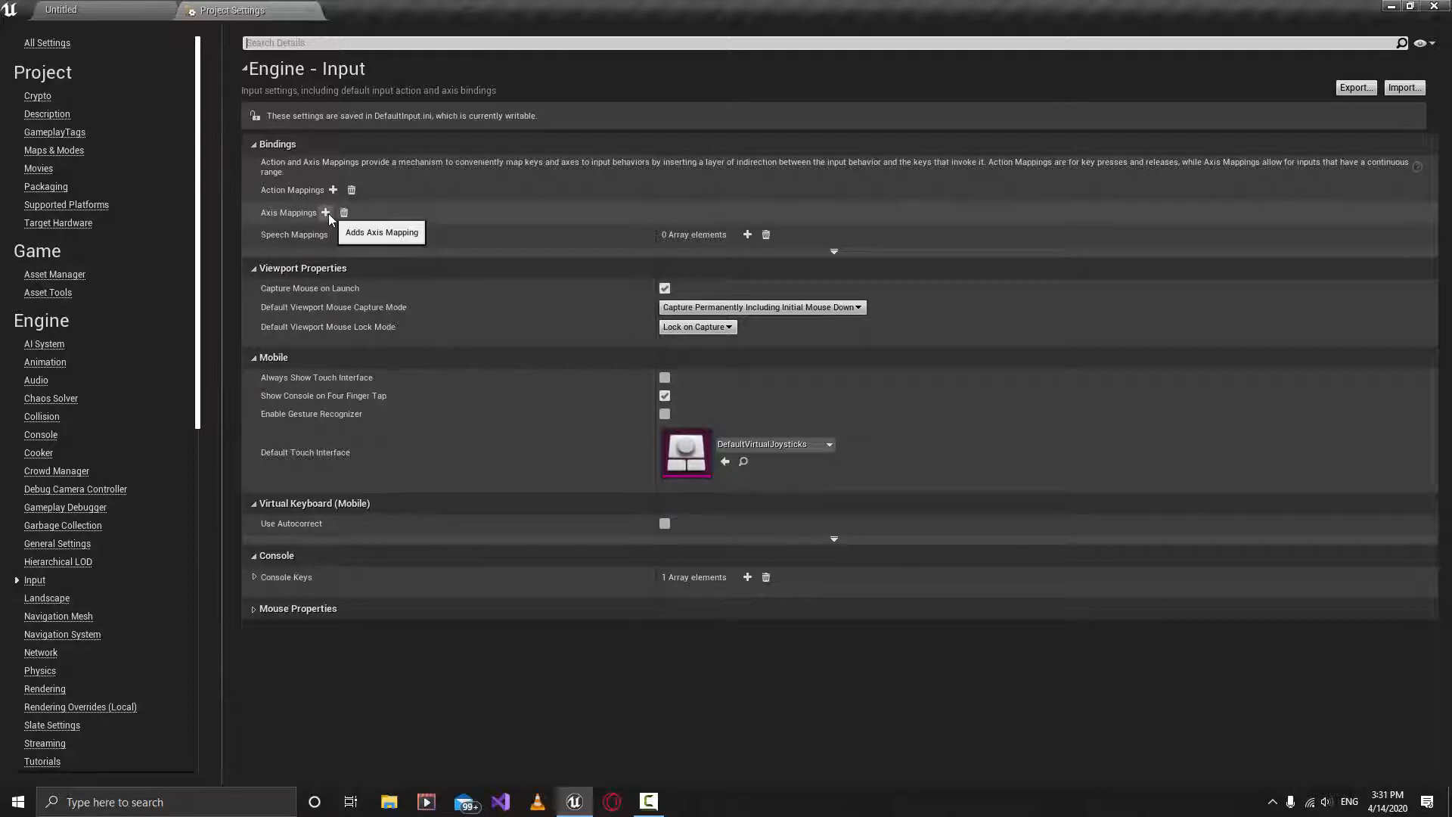
pyautogui.click(254, 213)
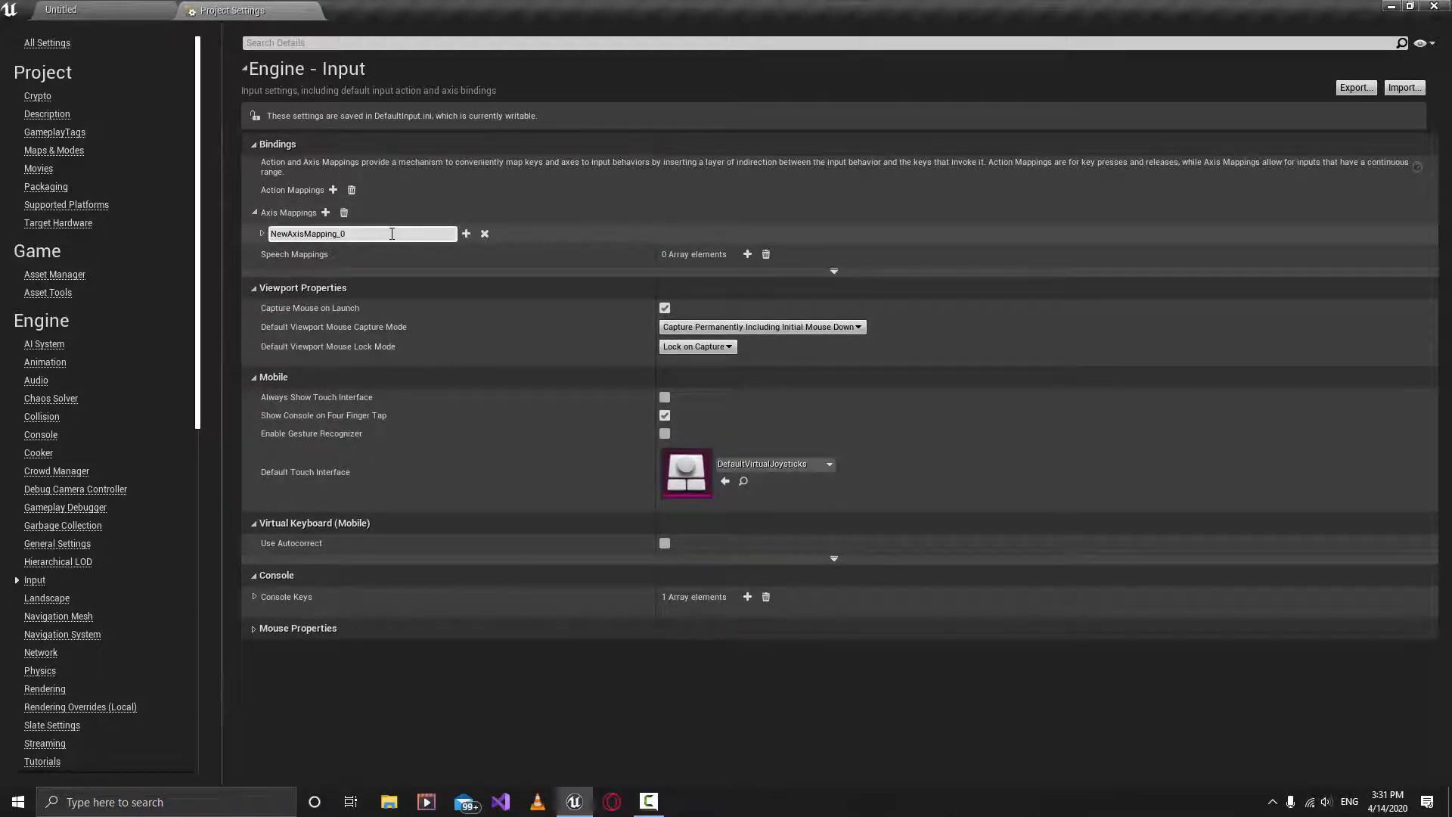
pyautogui.moveTo(403, 236); pyautogui.dragTo(266, 236)
pyautogui.click(573, 237)
pyautogui.press('BackSpace')
pyautogui.press('BackSpace')
pyautogui.press('BackSpace')
pyautogui.press('BackSpace')
pyautogui.press('BackSpace')
pyautogui.press('BackSpace')
pyautogui.press('BackSpace')
pyautogui.press('BackSpace')
pyautogui.press('BackSpace')
pyautogui.press('BackSpace')
pyautogui.press('BackSpace')
pyautogui.press('BackSpace')
pyautogui.press('BackSpace')
pyautogui.press('BackSpace')
pyautogui.press('BackSpace')
pyautogui.write('Horizo')
pyautogui.click(466, 234)
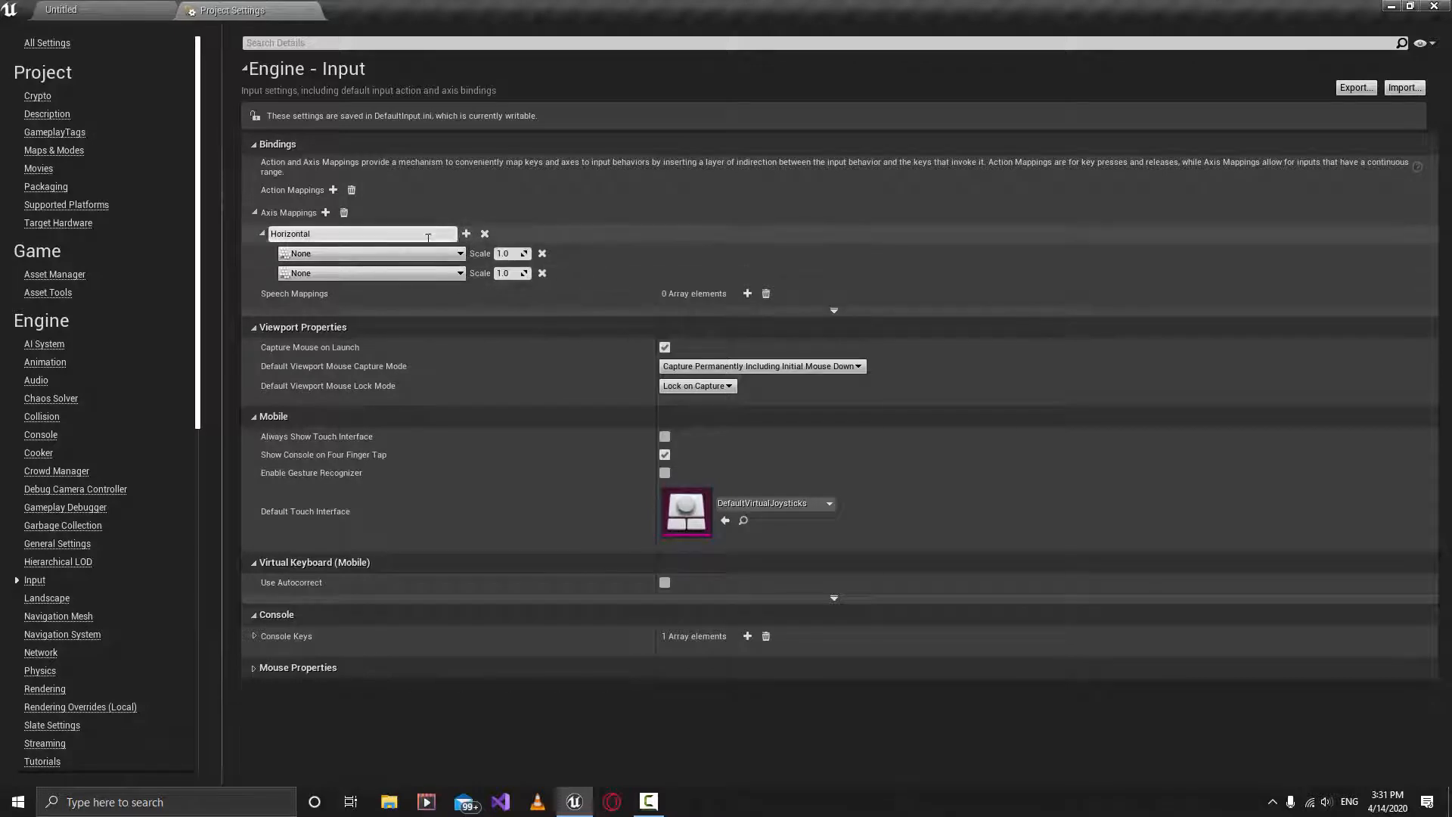
# Assign the keyboard D key to the first binding of the Horizontal axis mapping
pyautogui.click(384, 257)
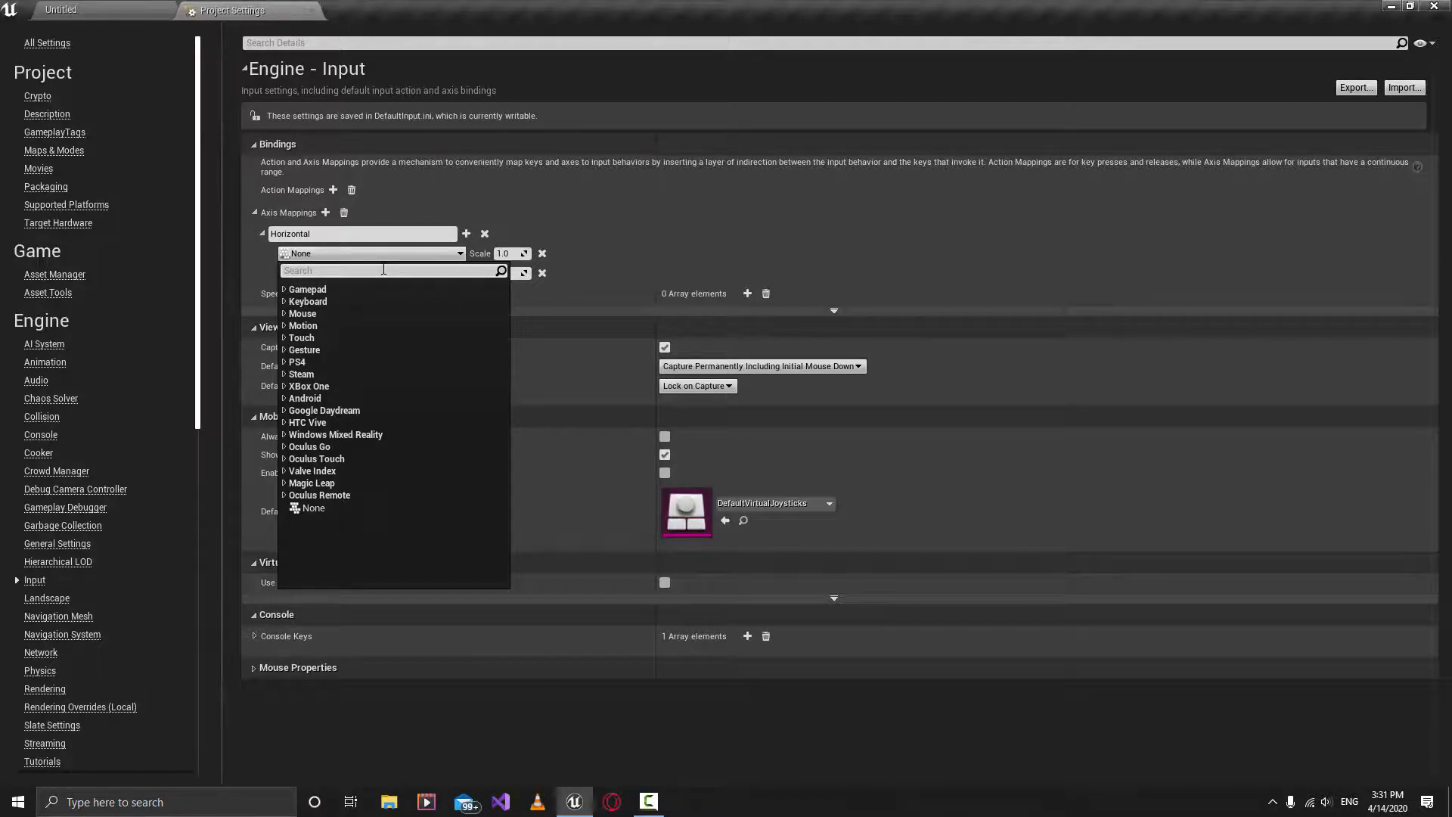
pyautogui.write('d')
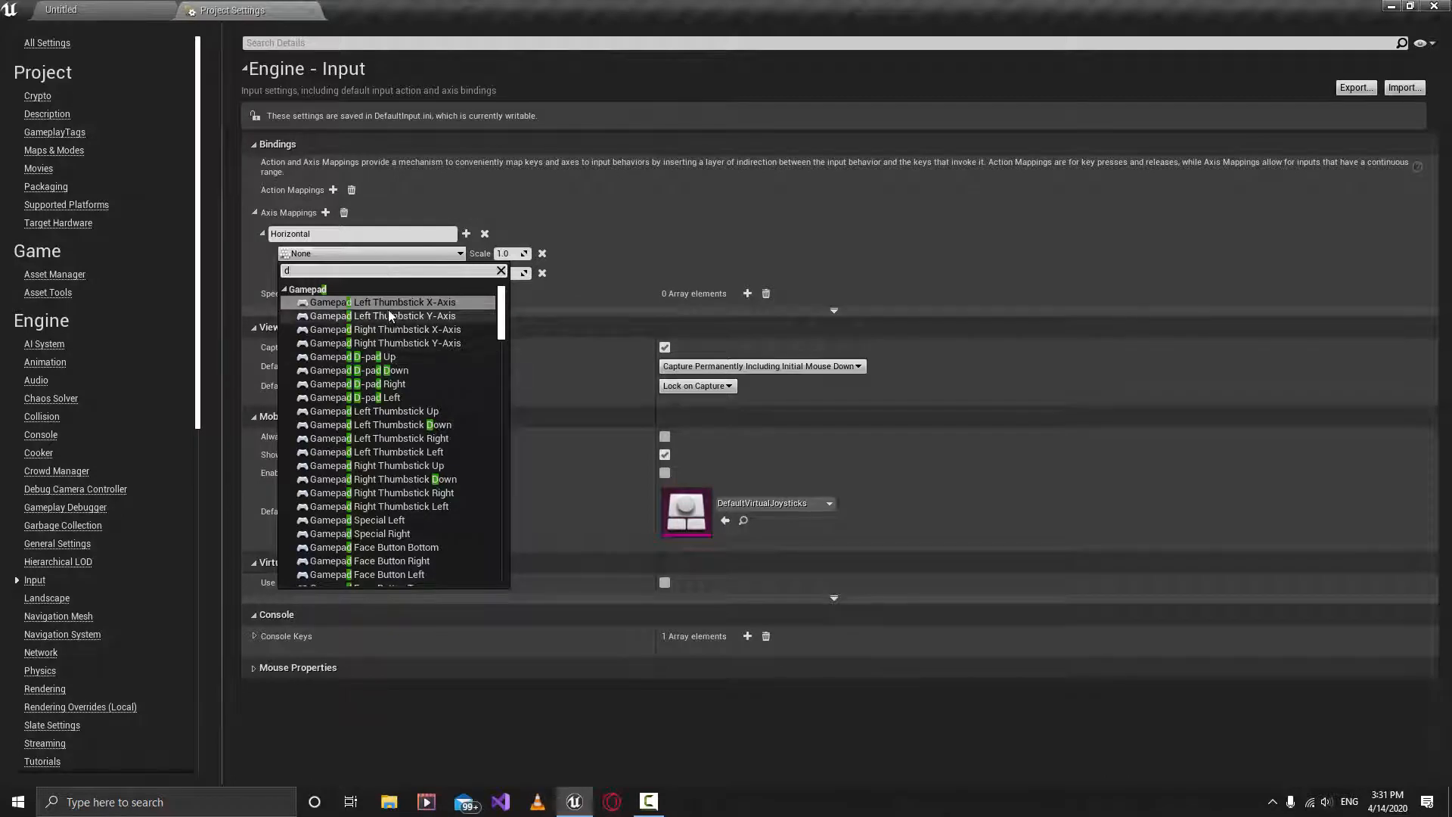
pyautogui.scroll(-10, 396, 384)
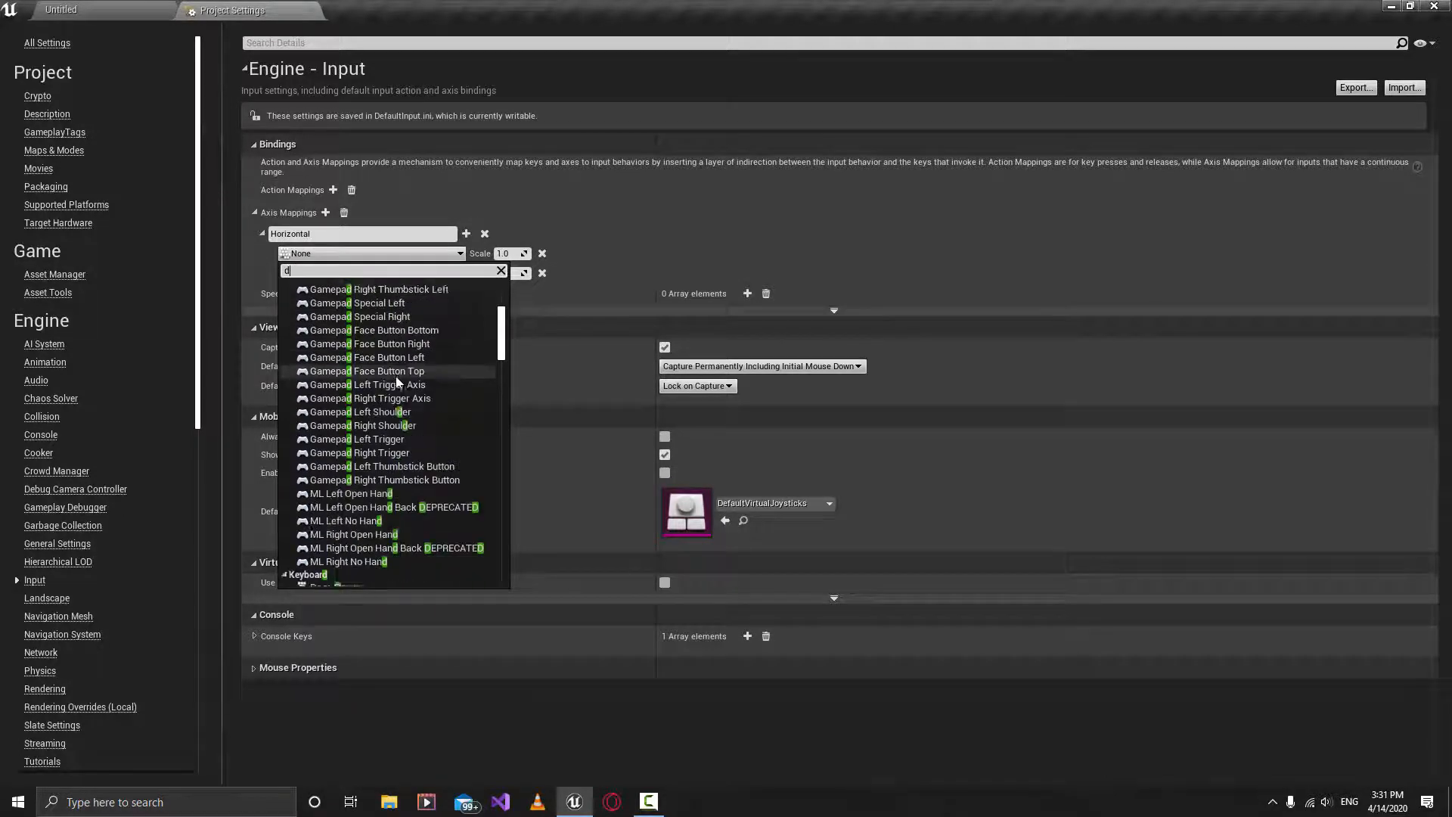
pyautogui.scroll(-3, 396, 384)
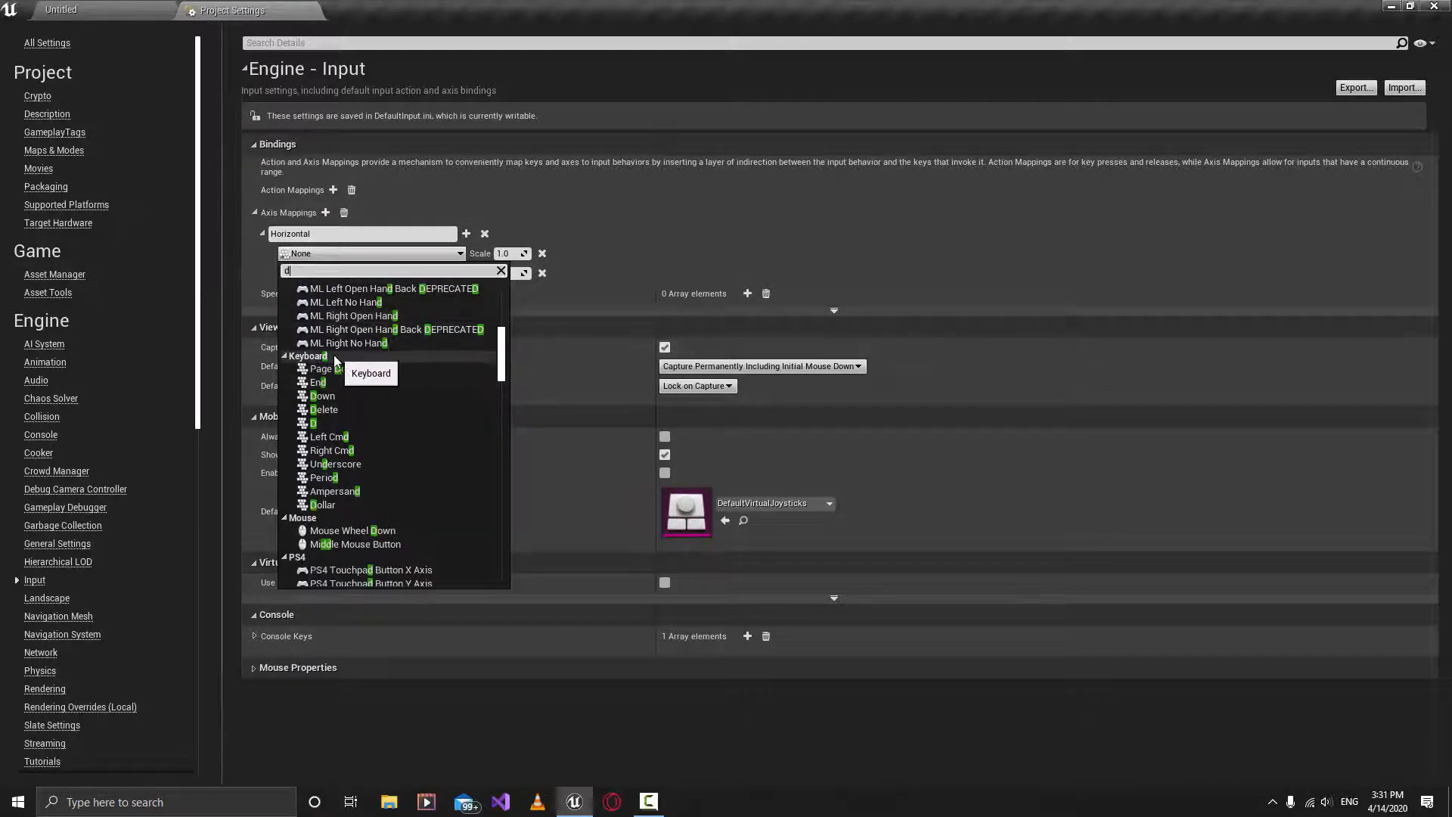
pyautogui.click(330, 424)
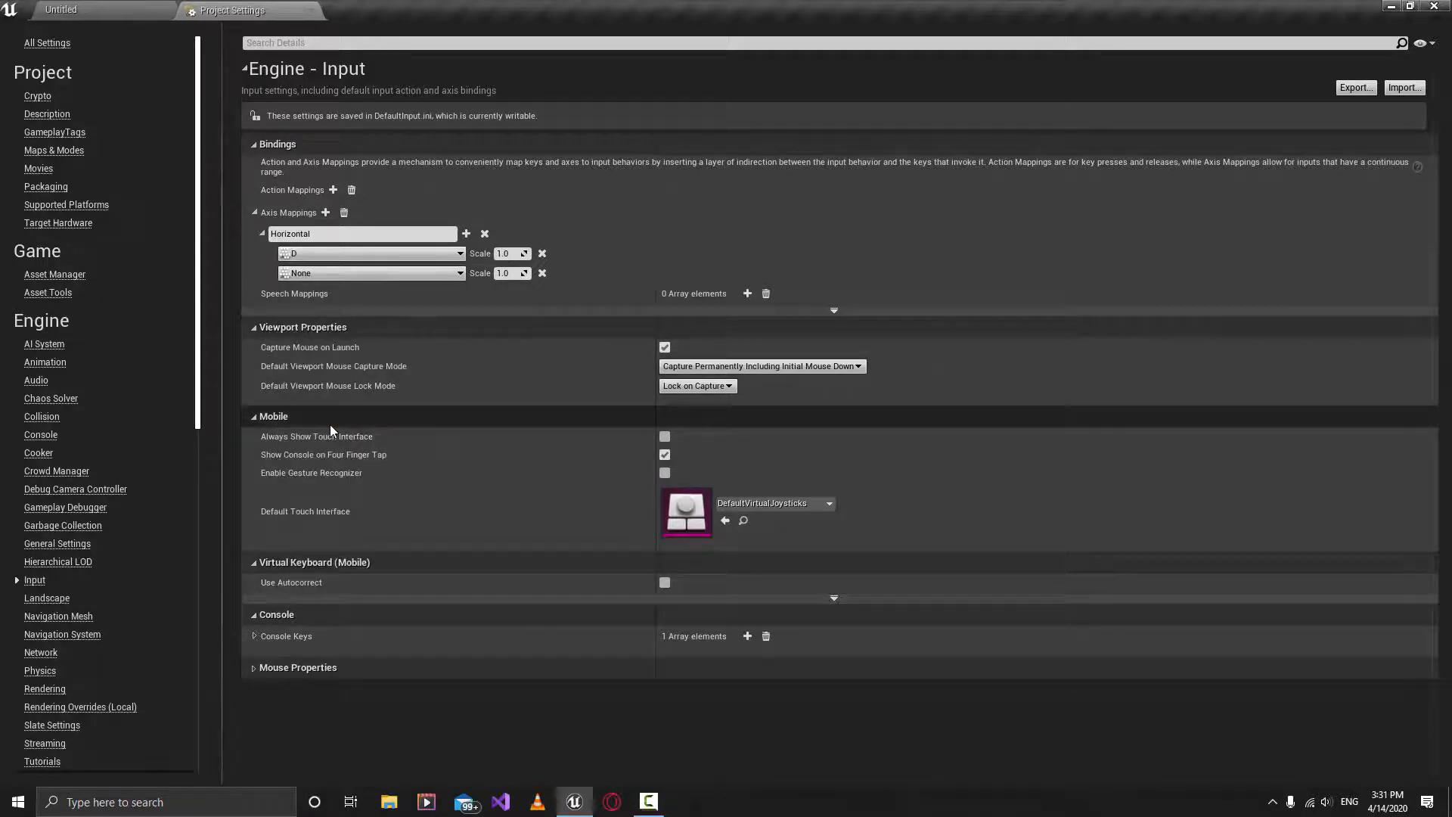
# Assign the keyboard A key to the second binding of the Horizontal axis mapping
pyautogui.click(321, 275)
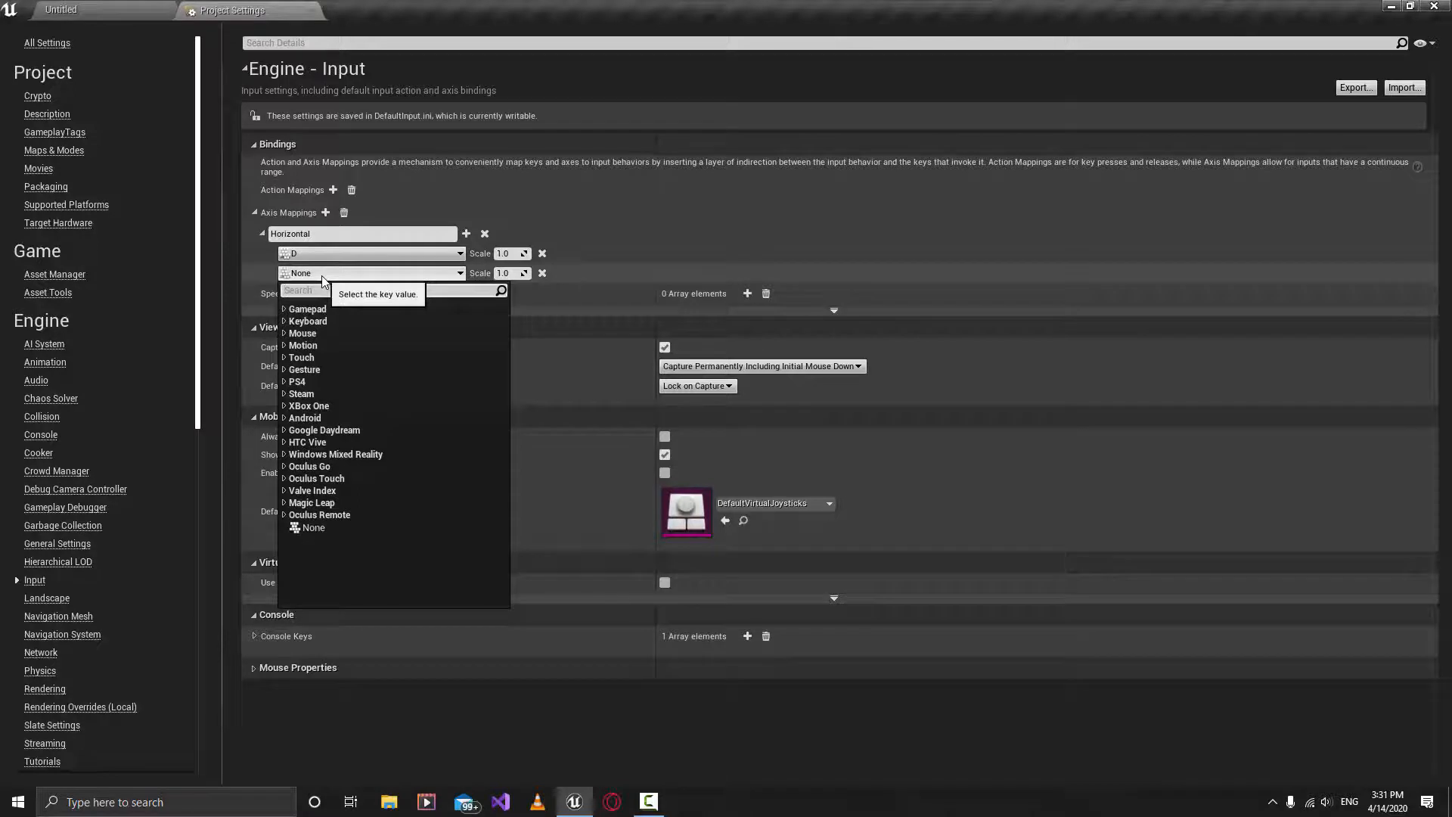
pyautogui.write('a')
pyautogui.scroll(-4, 348, 352)
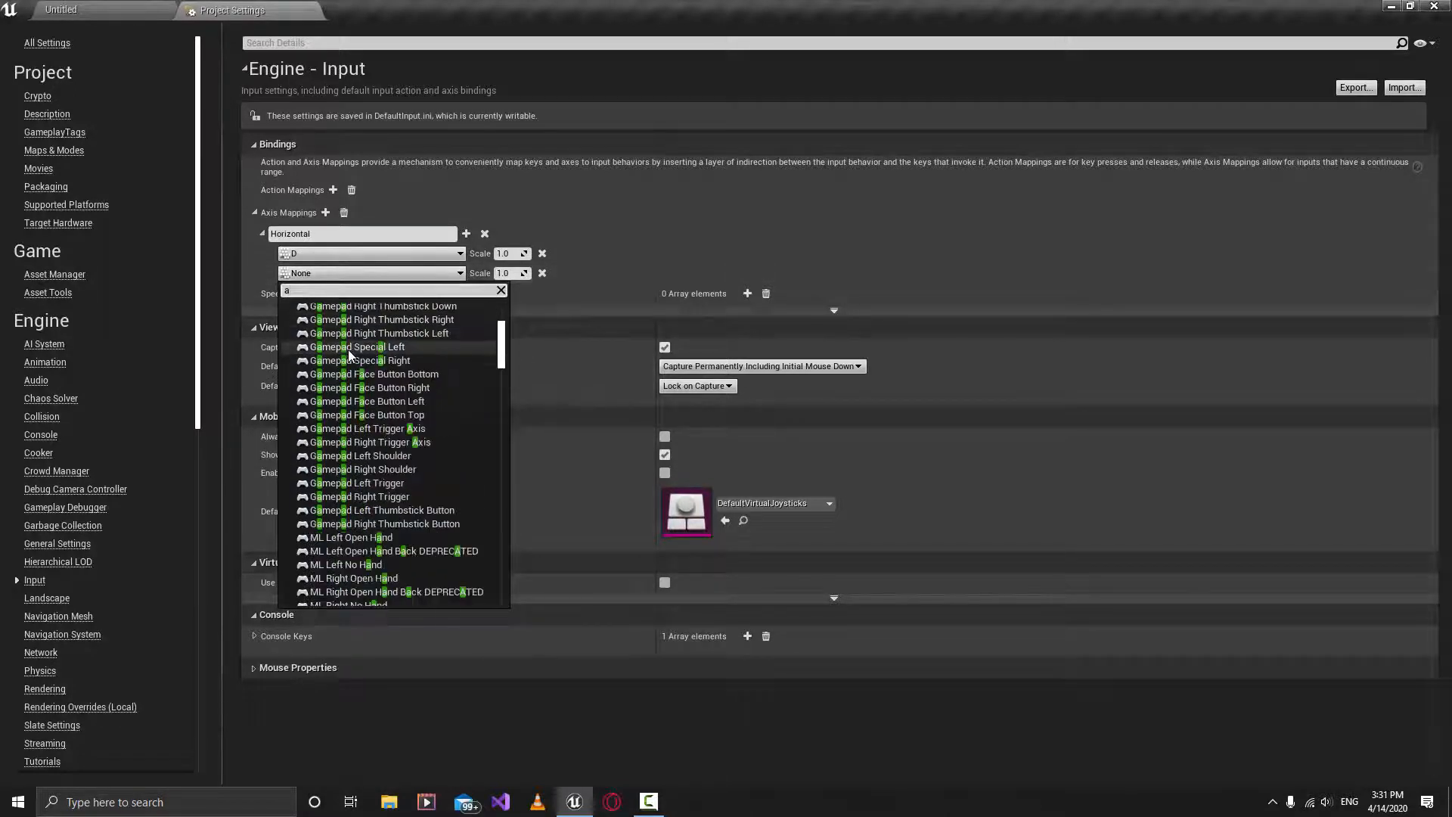
pyautogui.scroll(-10, 348, 351)
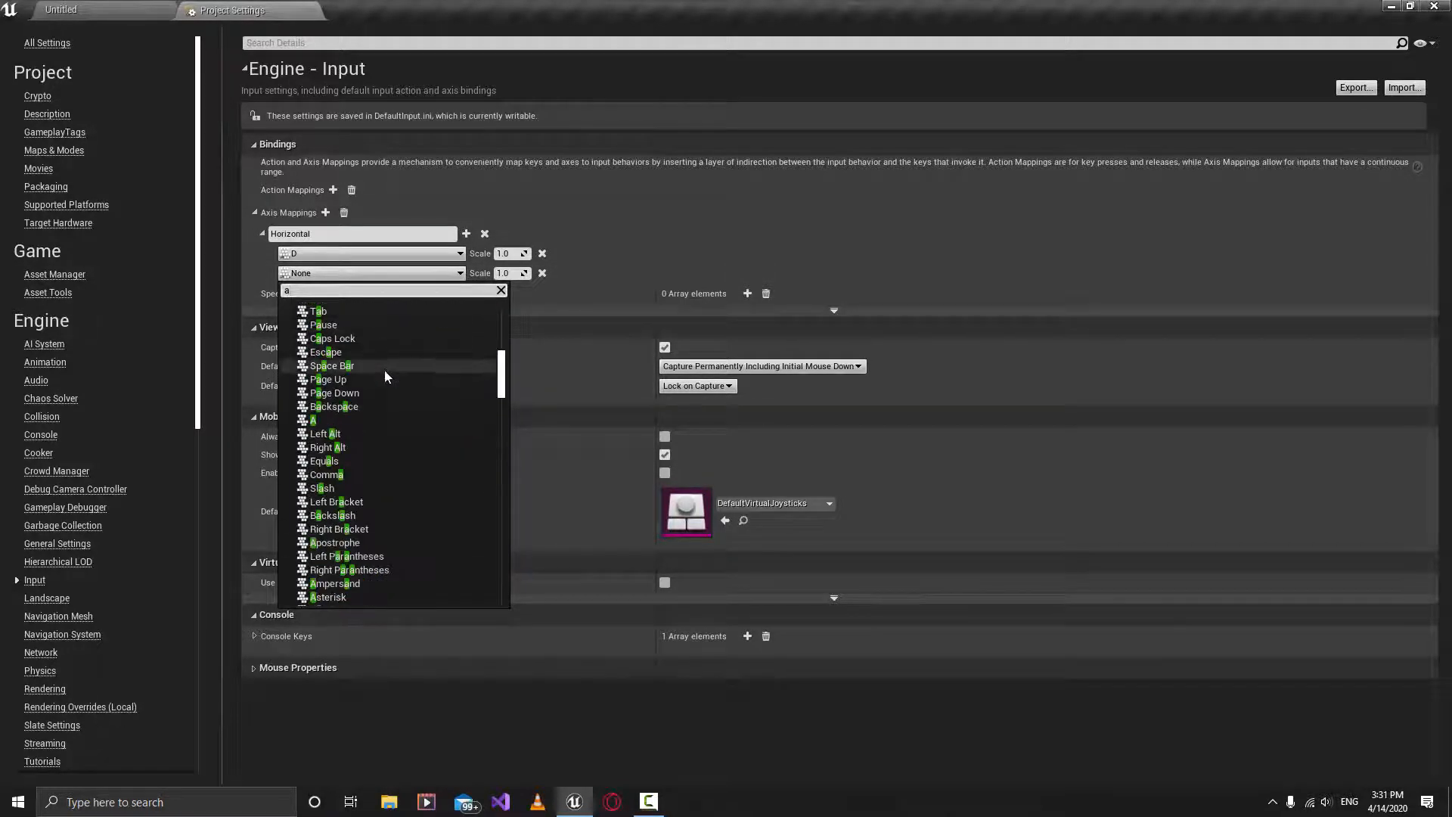
pyautogui.scroll(2, 384, 375)
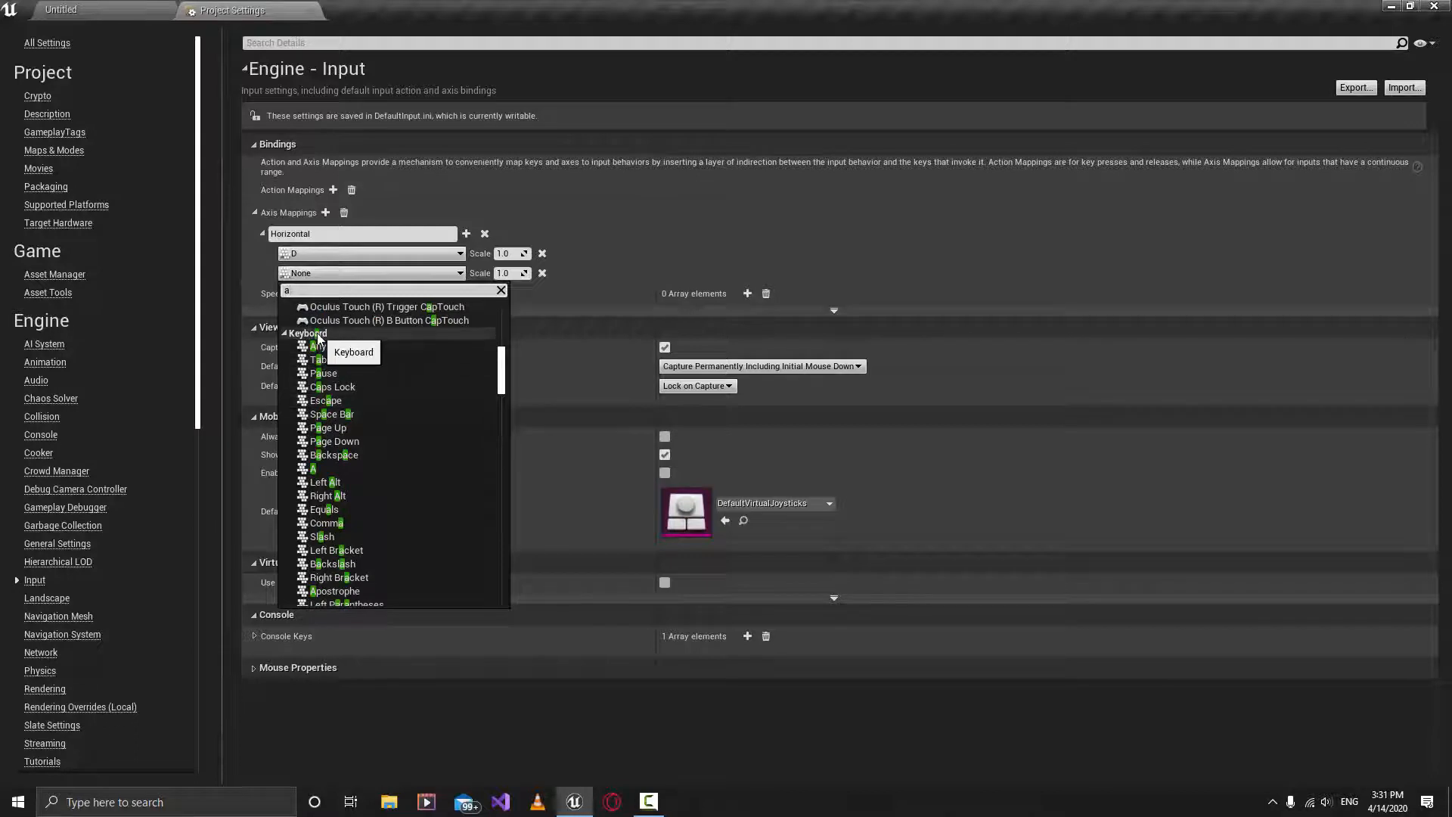
pyautogui.click(345, 469)
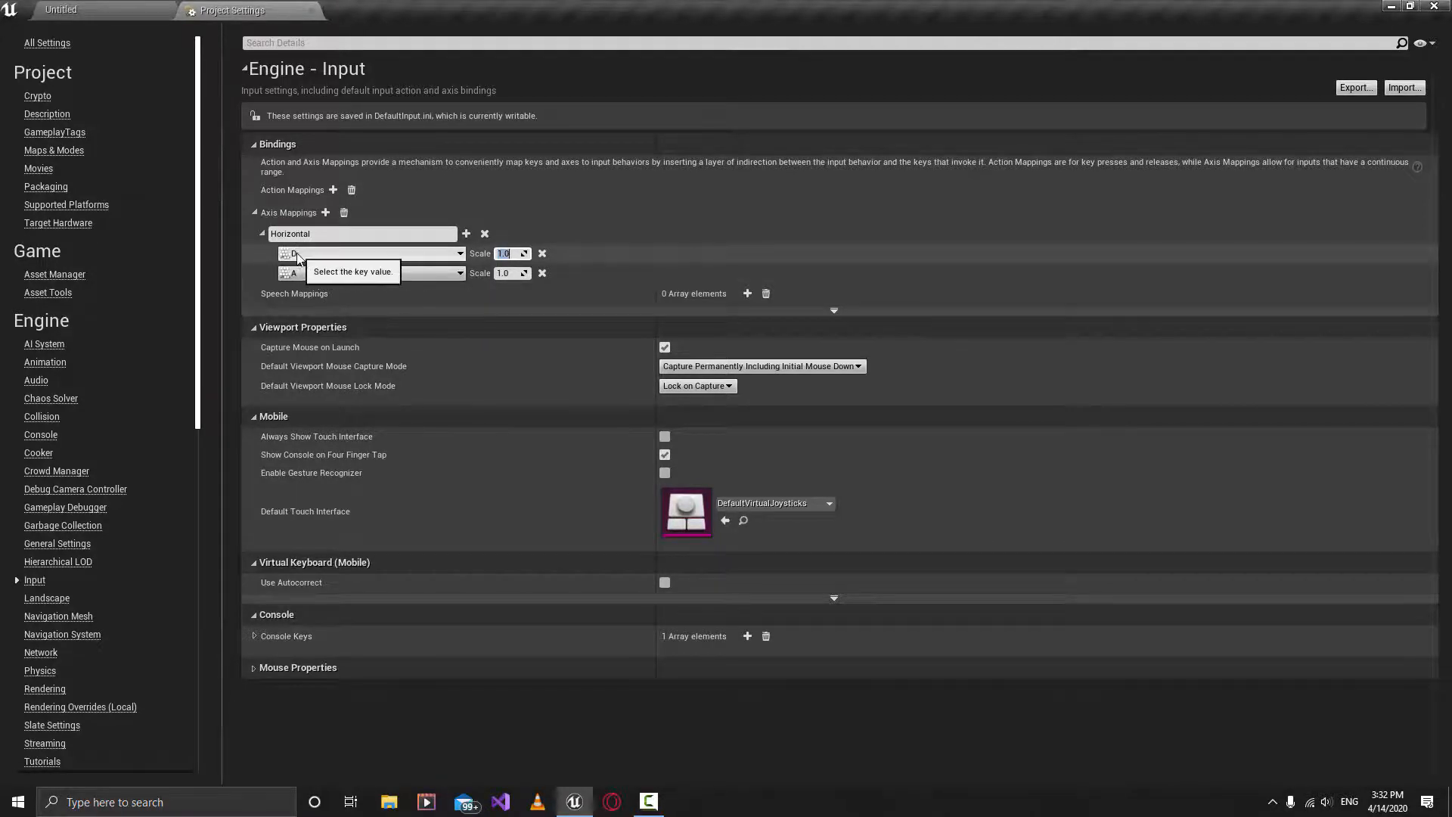
# Set the scale of the Horizontal mapping's A key binding to -1
pyautogui.click(505, 274)
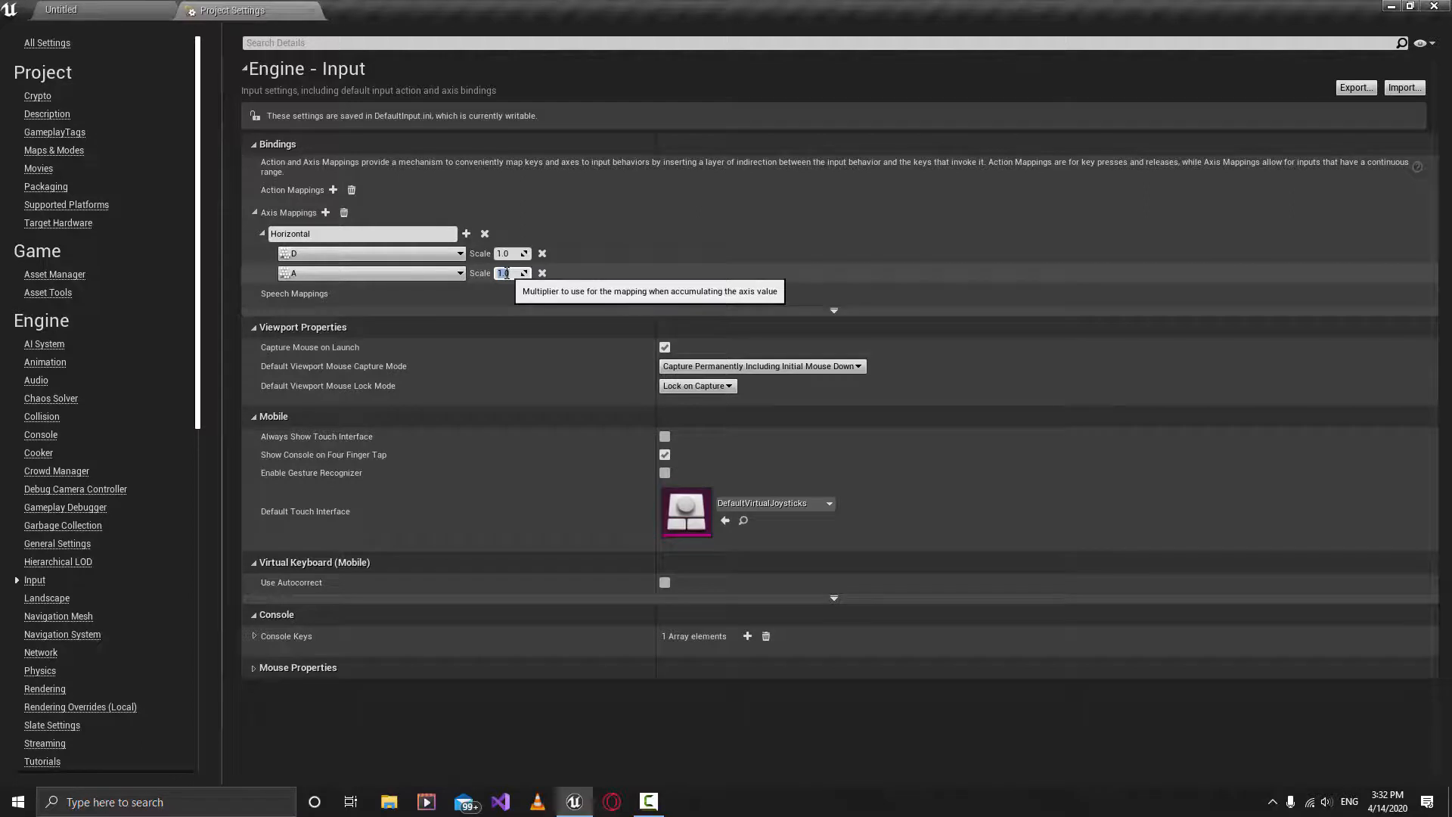
pyautogui.write('-1')
pyautogui.press('Return')
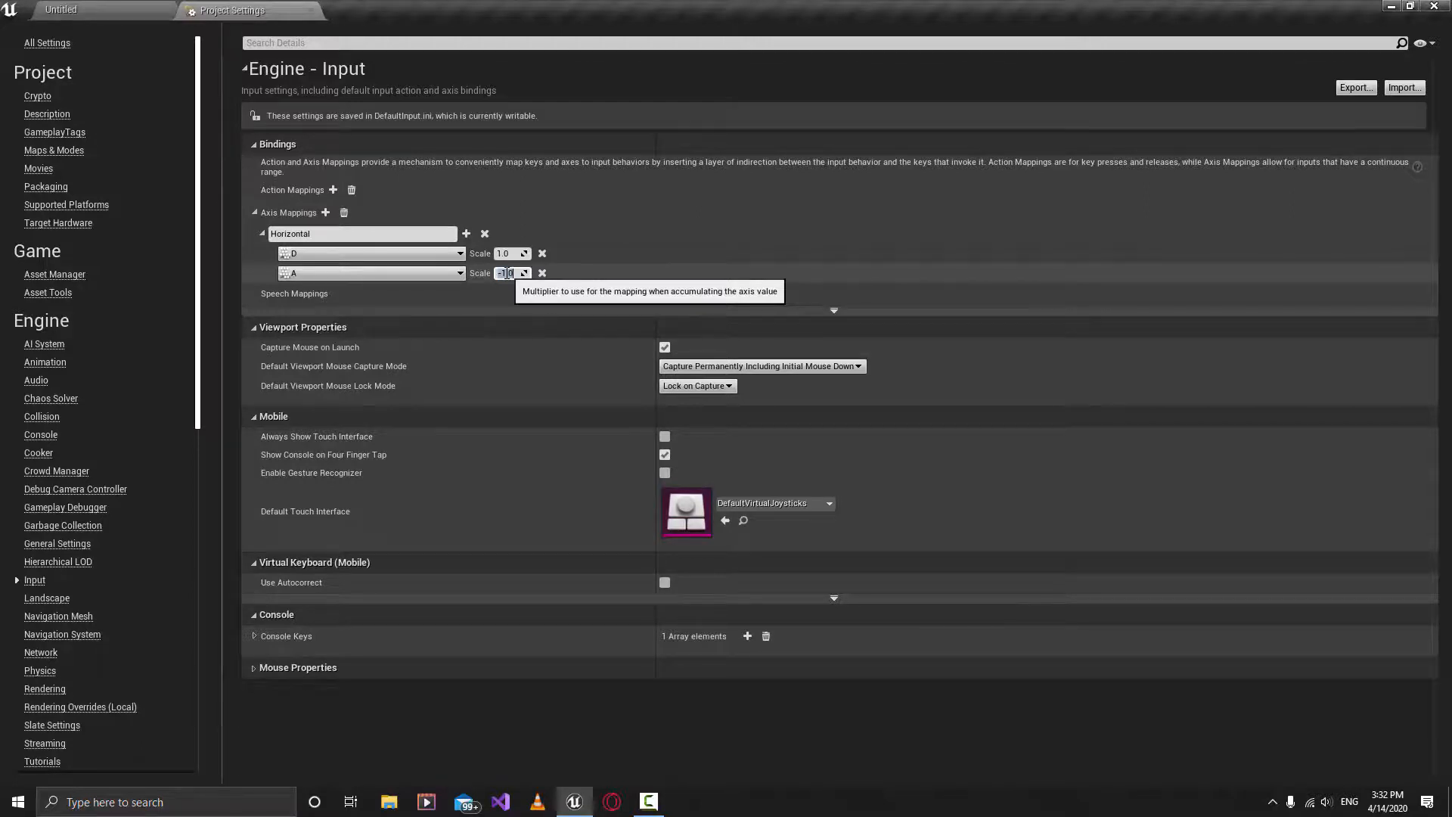
# Add a second axis mapping and name it Vertical
pyautogui.click(325, 213)
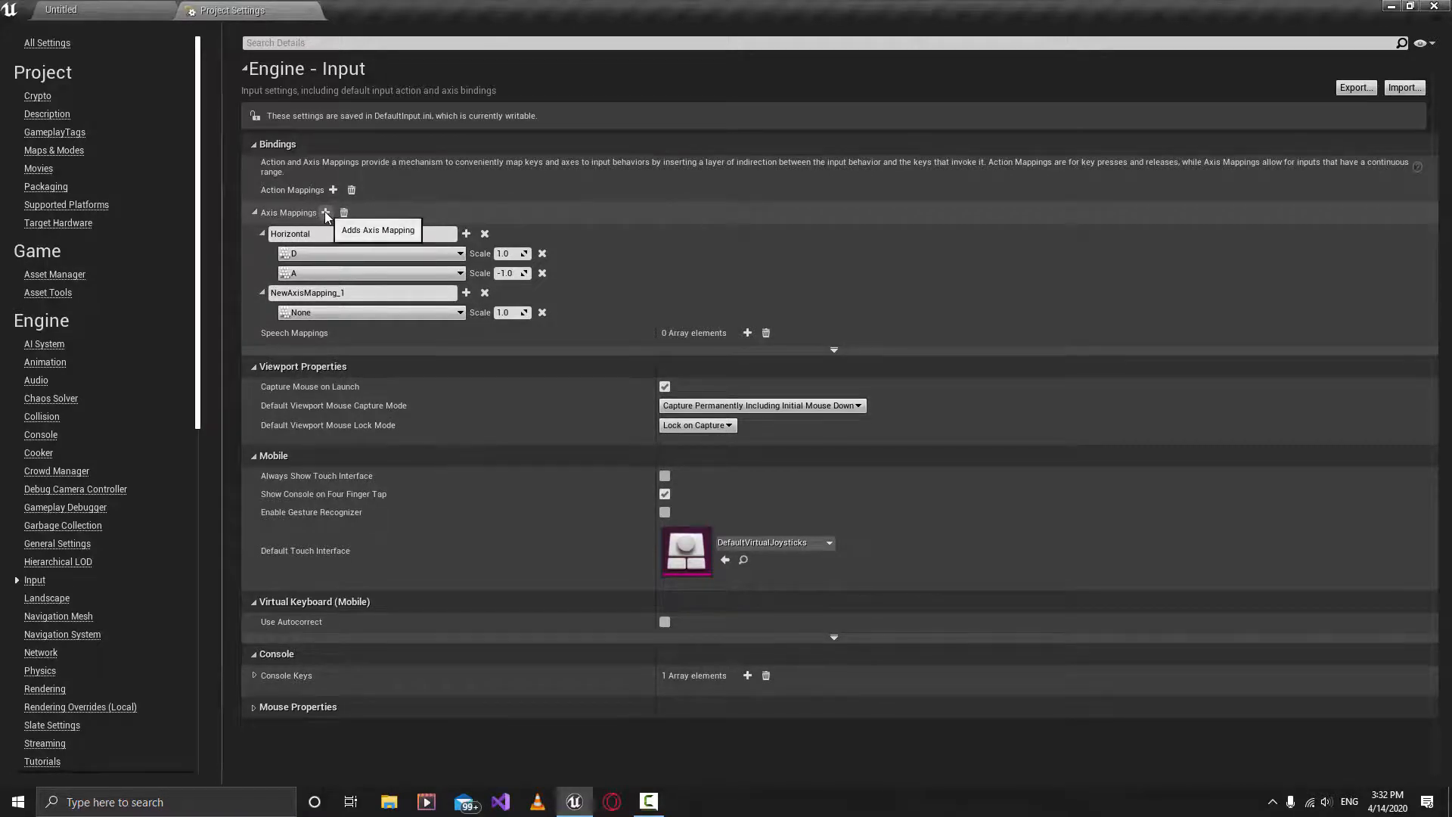
pyautogui.click(398, 295)
pyautogui.click(382, 294)
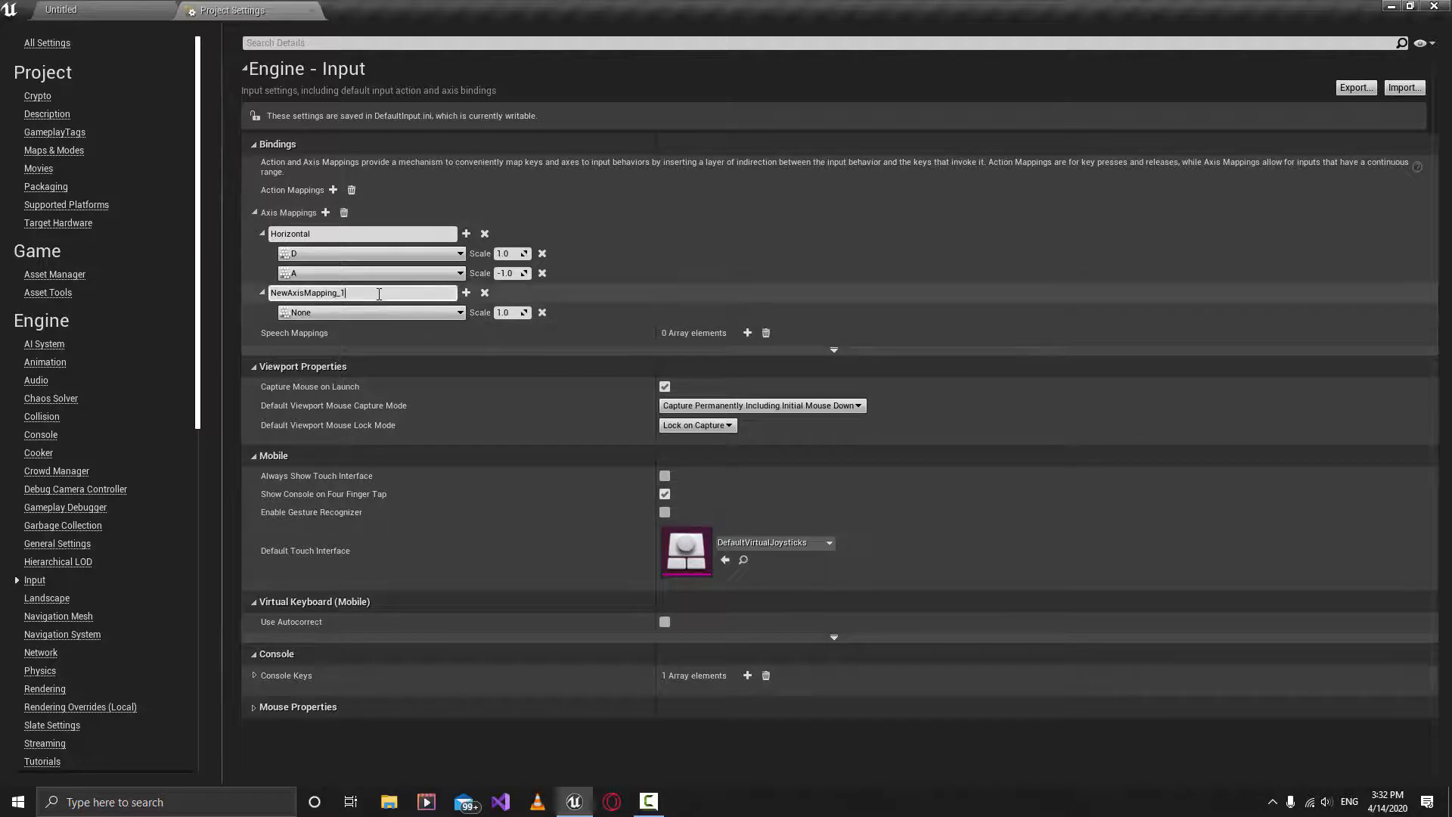
pyautogui.press('BackSpace')
pyautogui.press('BackSpace')
pyautogui.press('BackSpace')
pyautogui.press('BackSpace')
pyautogui.press('BackSpace')
pyautogui.press('BackSpace')
pyautogui.press('BackSpace')
pyautogui.press('BackSpace')
pyautogui.press('BackSpace')
pyautogui.press('BackSpace')
pyautogui.press('BackSpace')
pyautogui.press('BackSpace')
pyautogui.press('BackSpace')
pyautogui.press('BackSpace')
pyautogui.press('BackSpace')
pyautogui.write('Vertica')
# Assign the keyboard W key to the first binding of the Vertical axis mapping
pyautogui.click(409, 312)
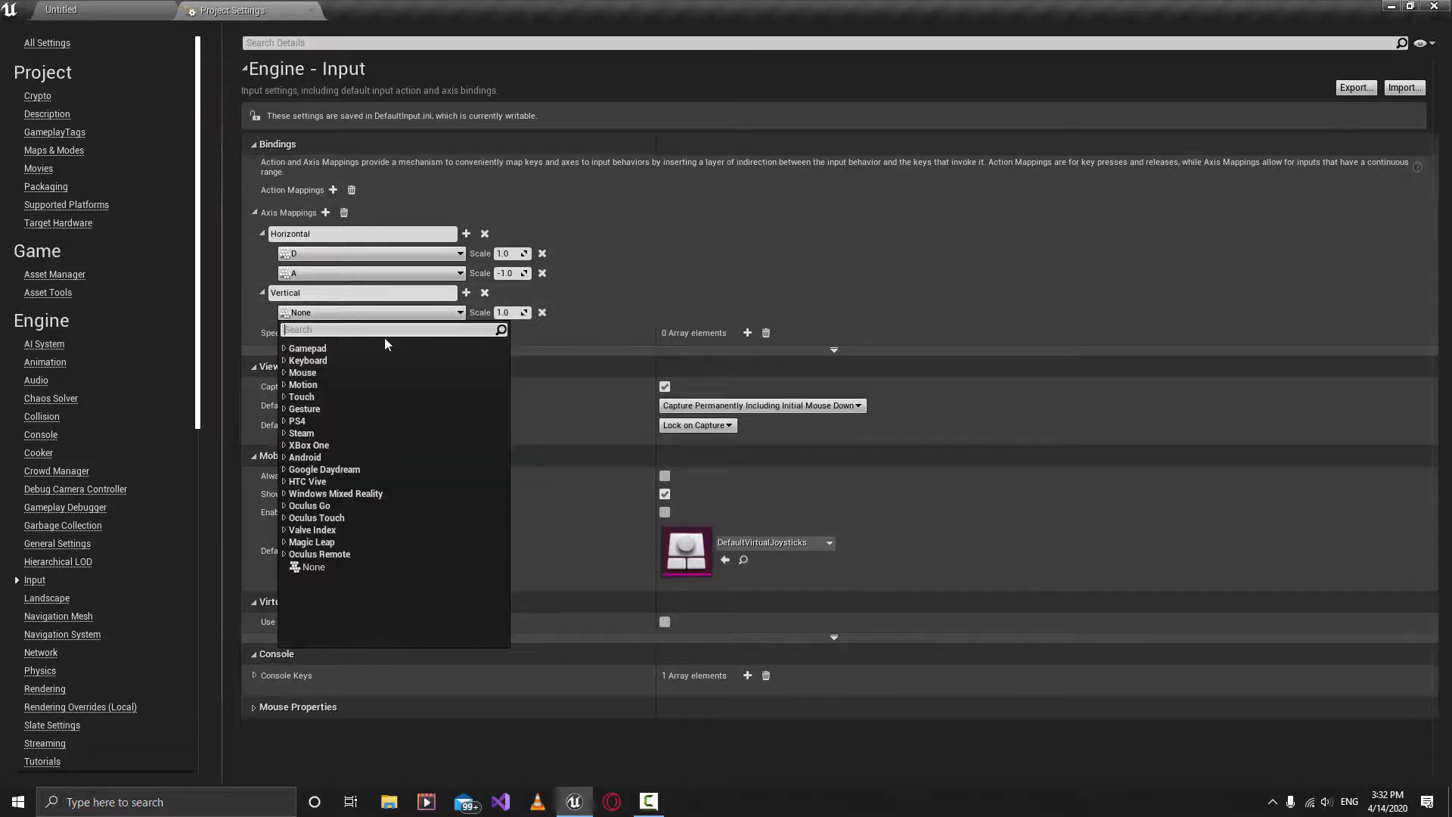
pyautogui.write('w')
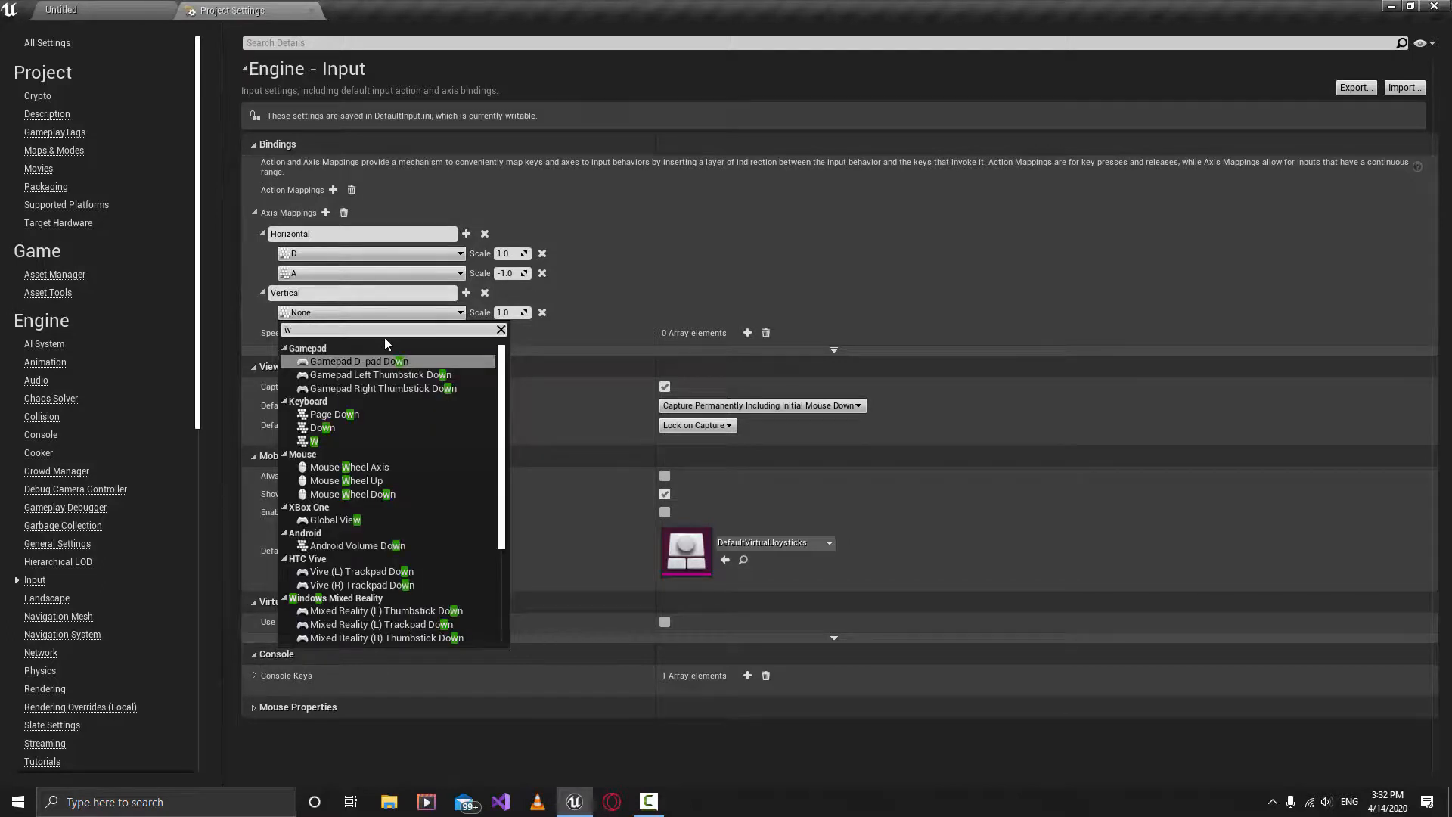
pyautogui.click(339, 442)
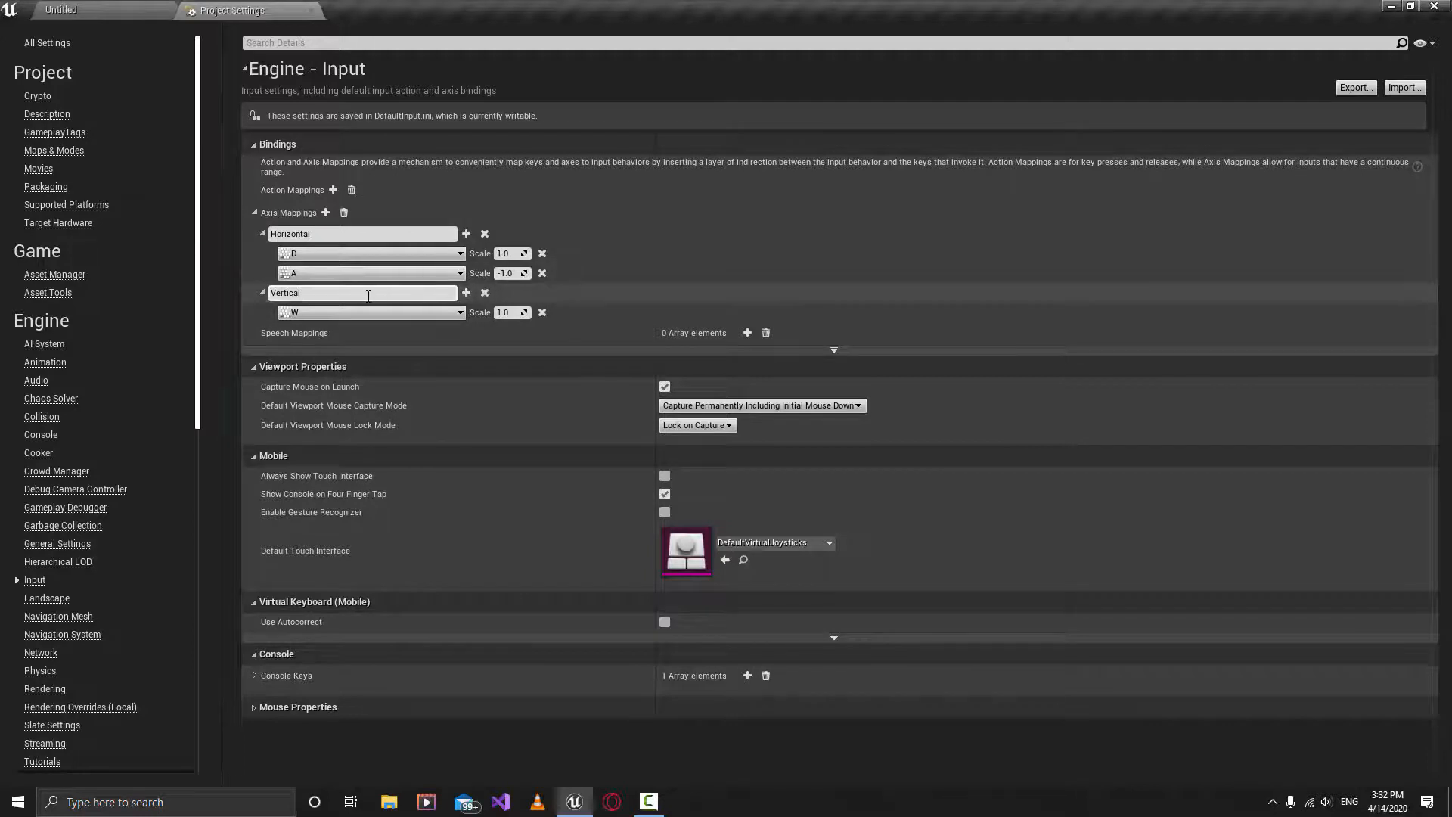
# Add a second key binding to the Vertical axis mapping and assign it the keyboard S key
pyautogui.click(466, 295)
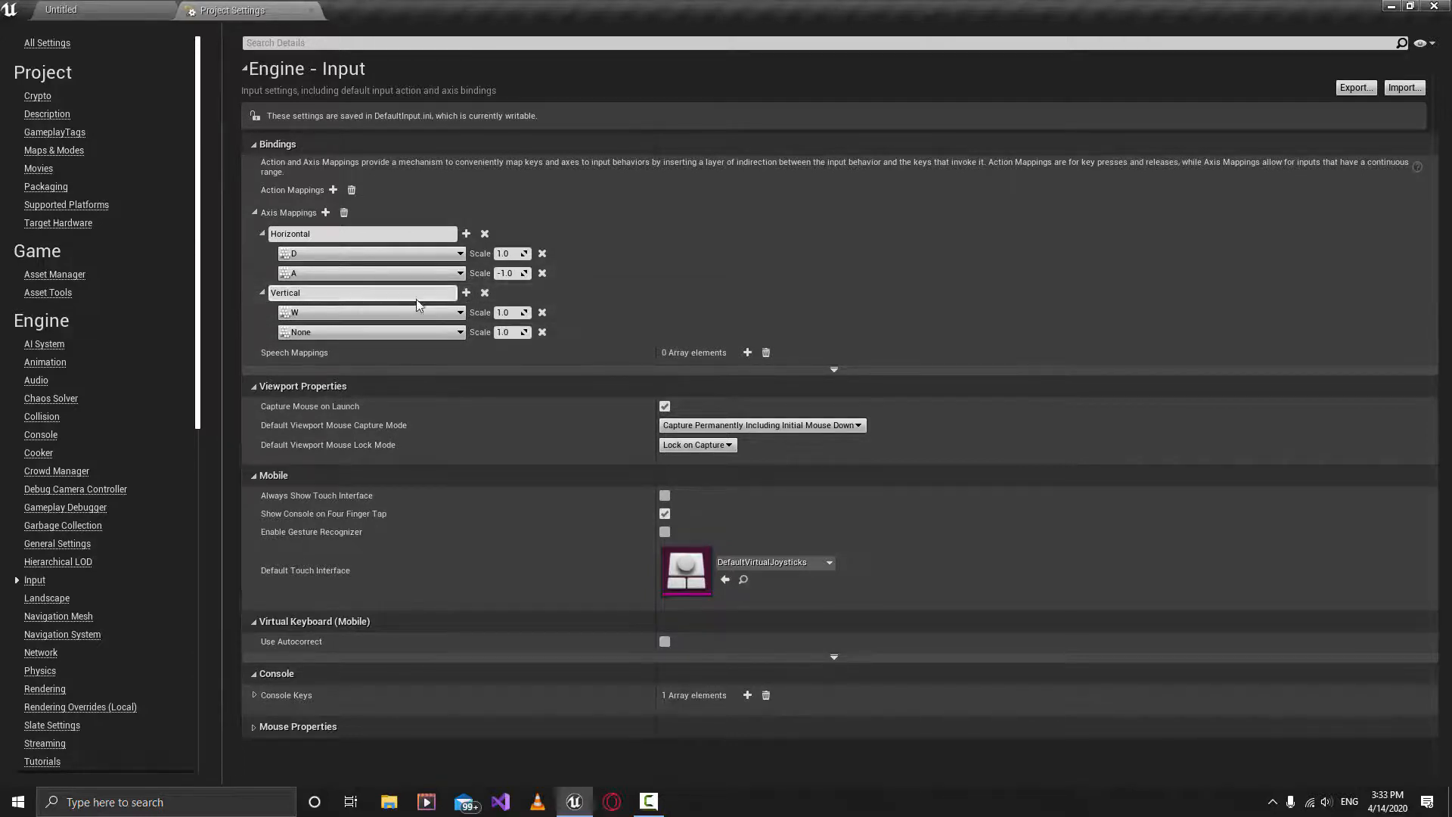
pyautogui.click(395, 333)
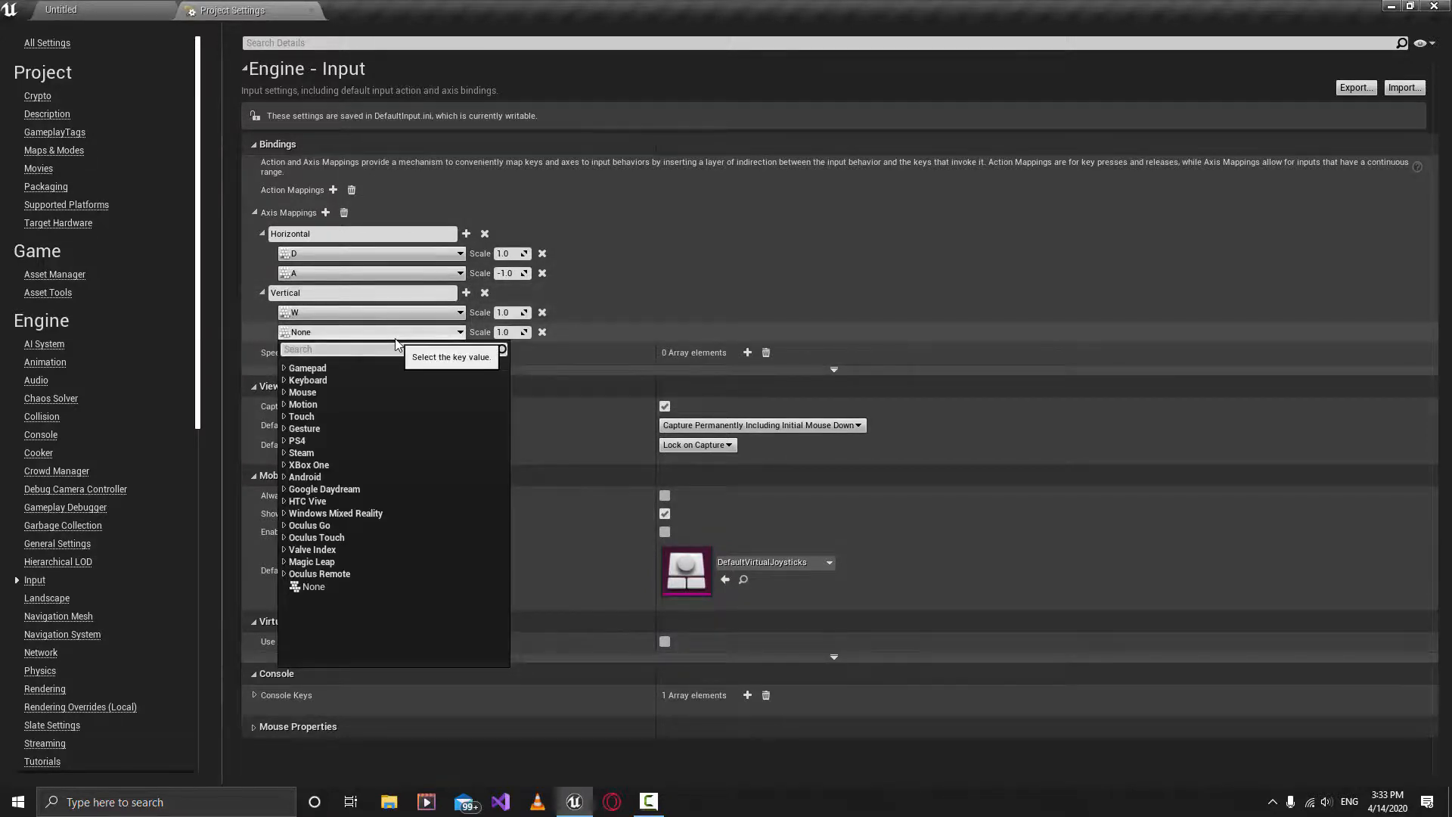
pyautogui.write('s')
pyautogui.scroll(-3, 412, 510)
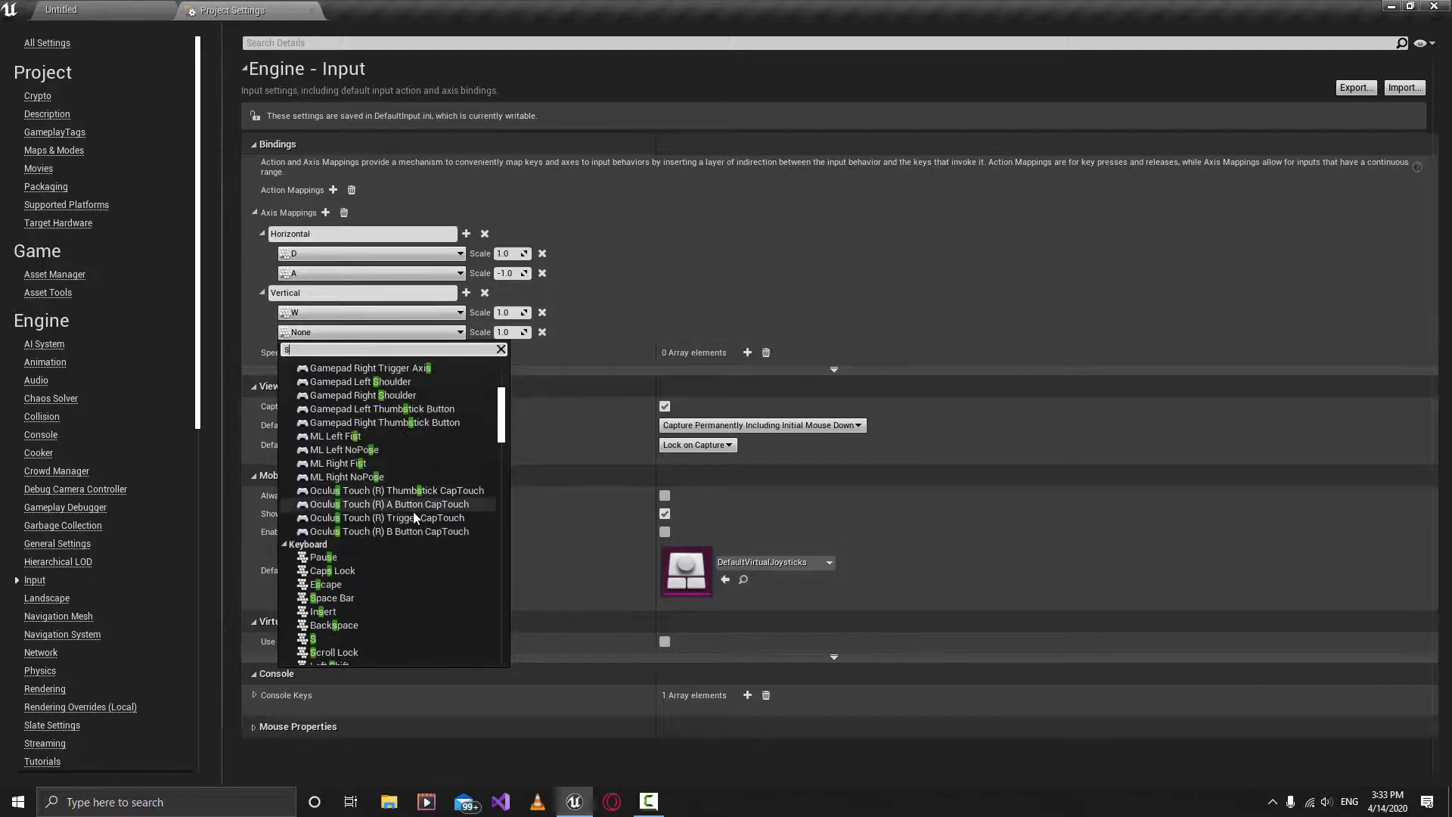
pyautogui.scroll(-3, 413, 511)
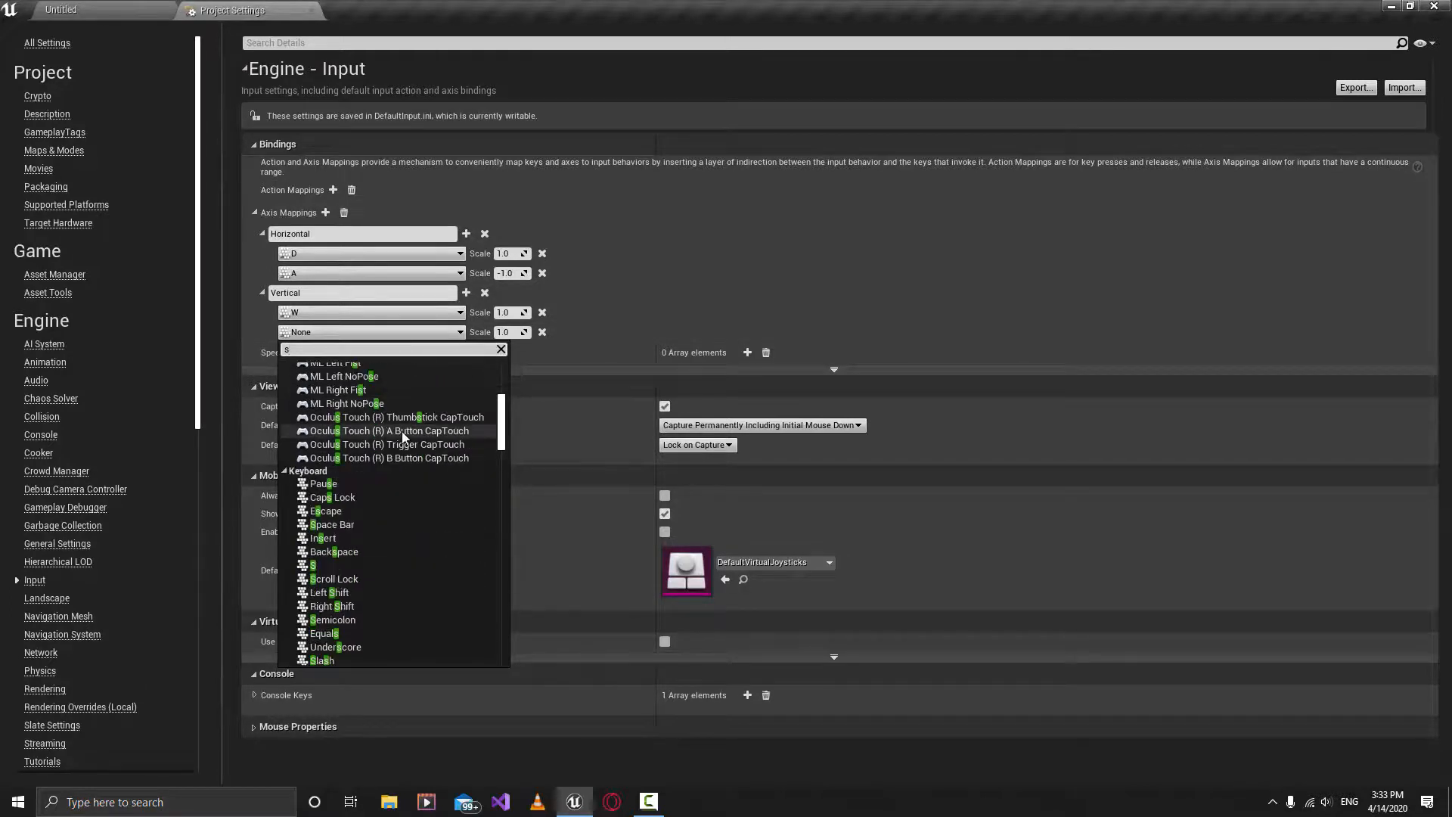
pyautogui.click(351, 564)
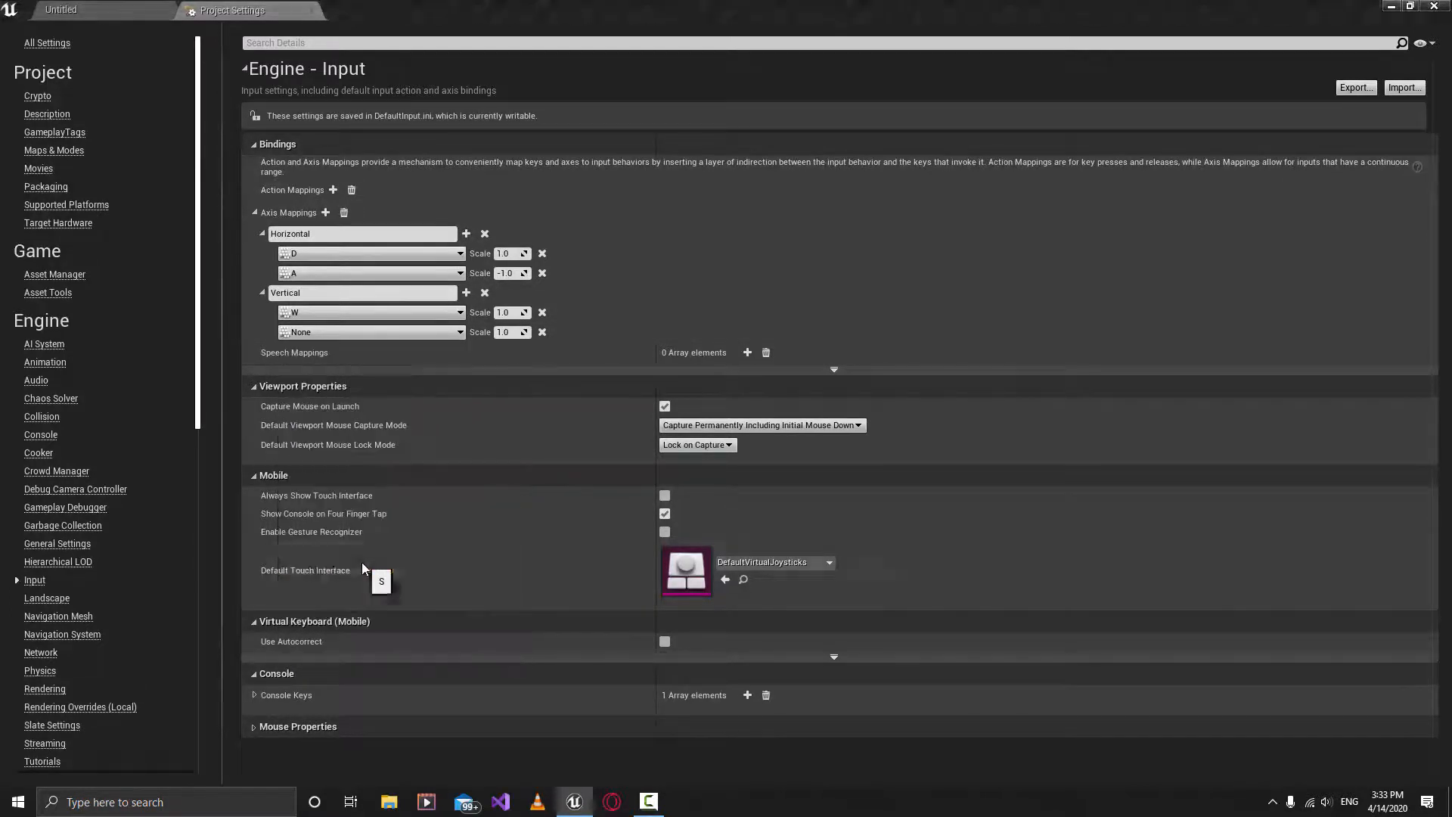
# Set the scale of the Vertical mapping's S key binding to -1 and close the project settings
pyautogui.click(505, 332)
pyautogui.write('-')
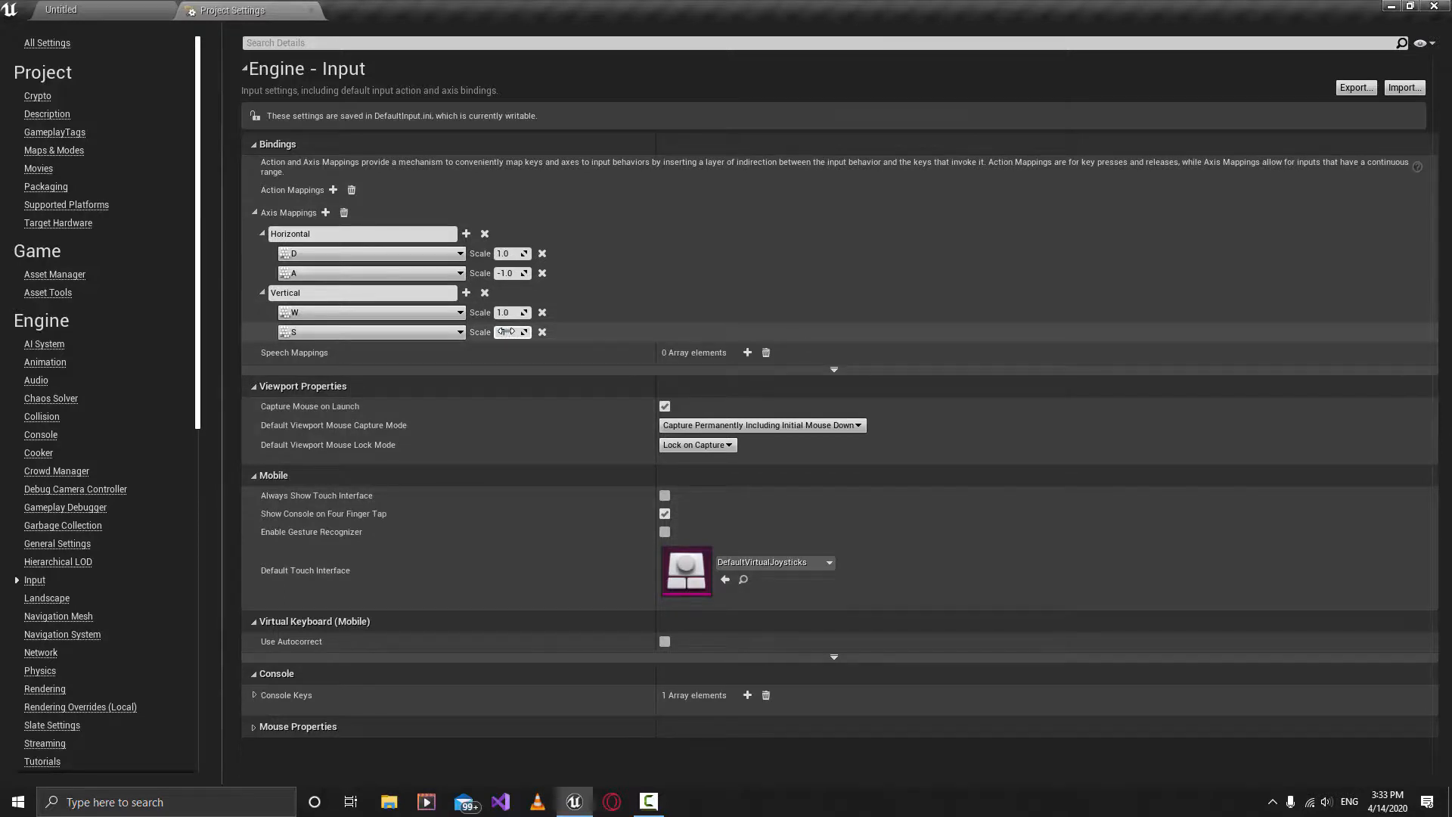
pyautogui.write('1')
pyautogui.press('Return')
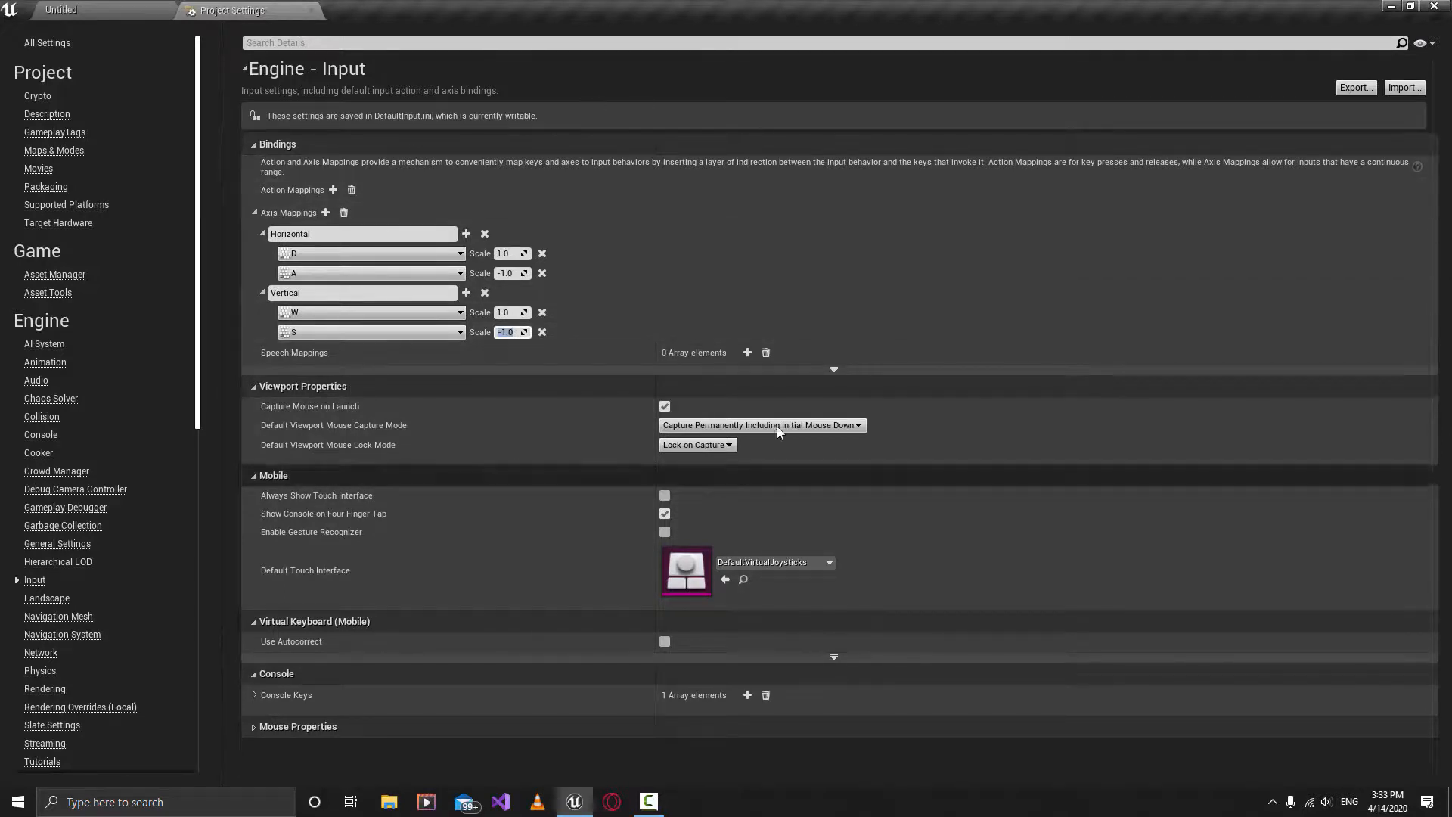
pyautogui.click(311, 10)
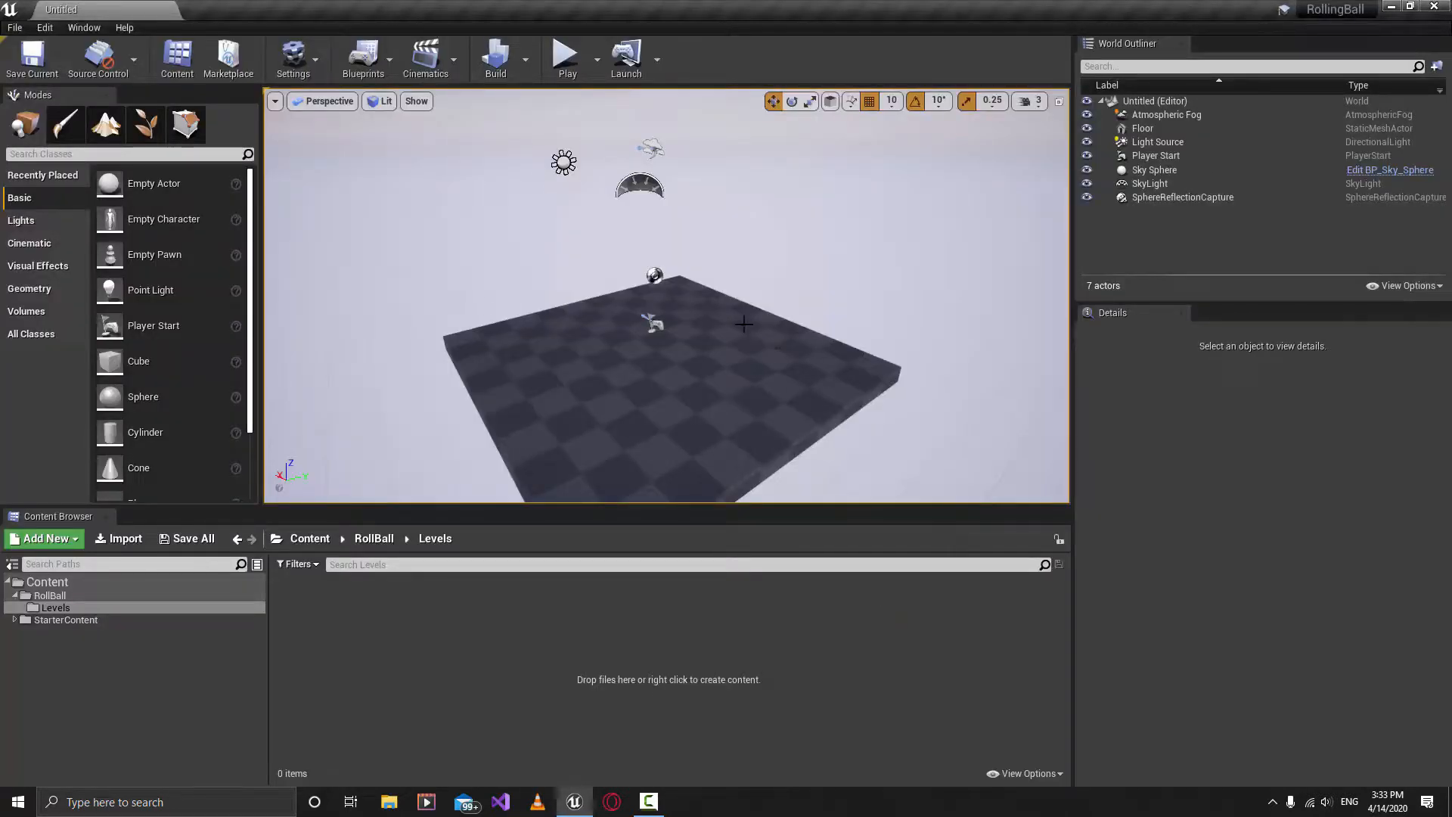
# Save the current level as Map1 in the Levels folder inside RollBall
pyautogui.click(25, 55)
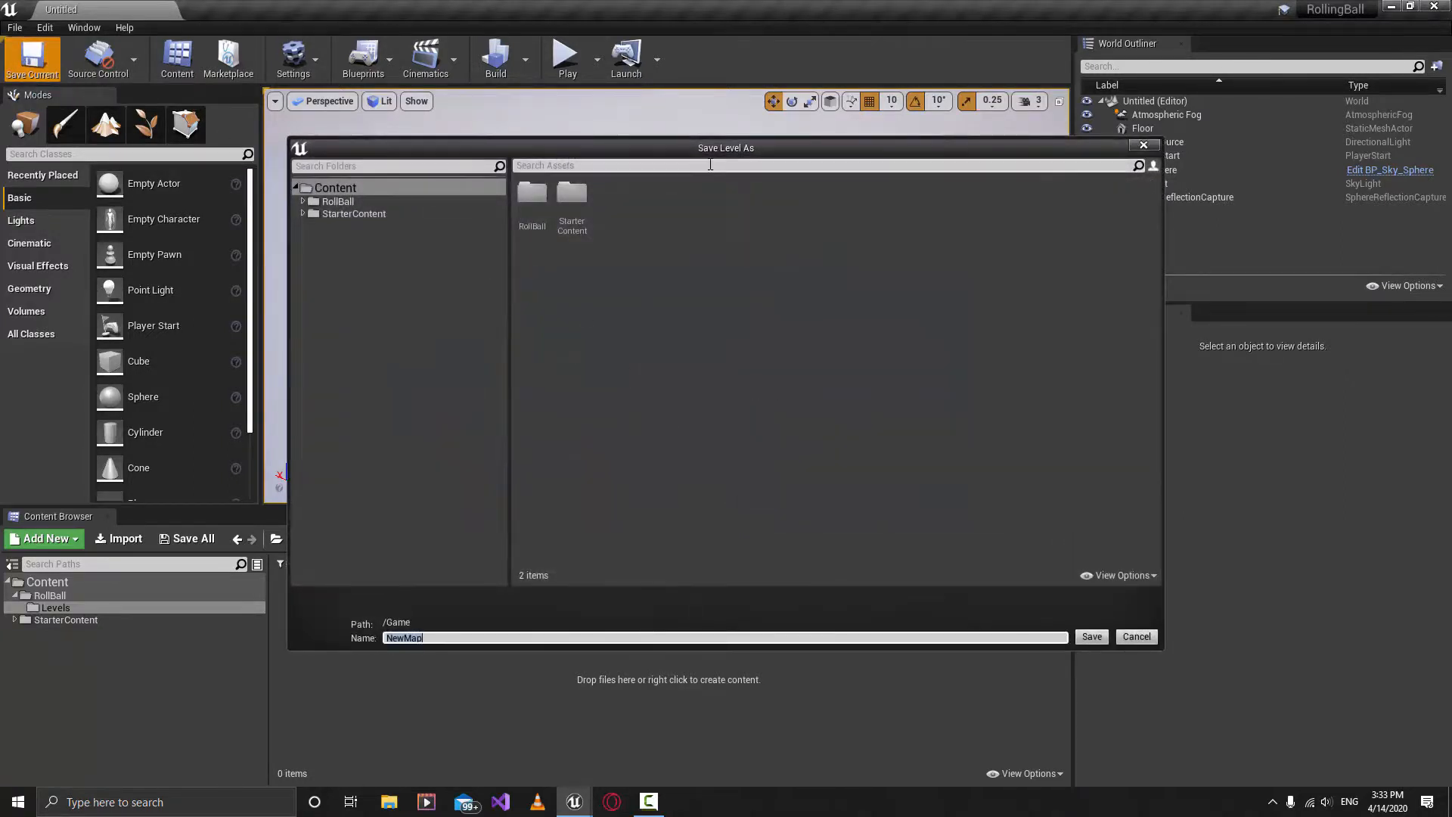
pyautogui.click(304, 202)
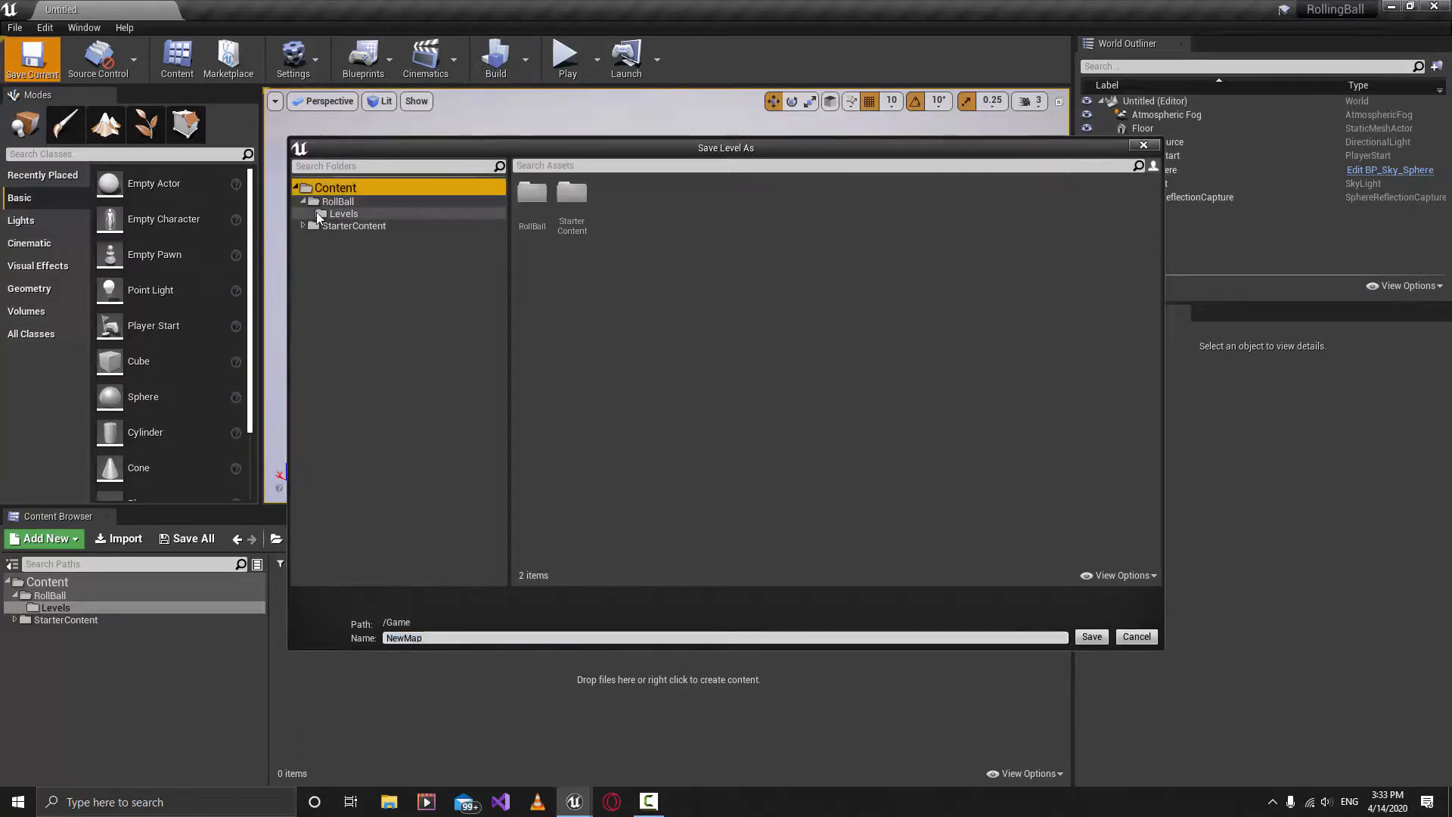
pyautogui.click(320, 215)
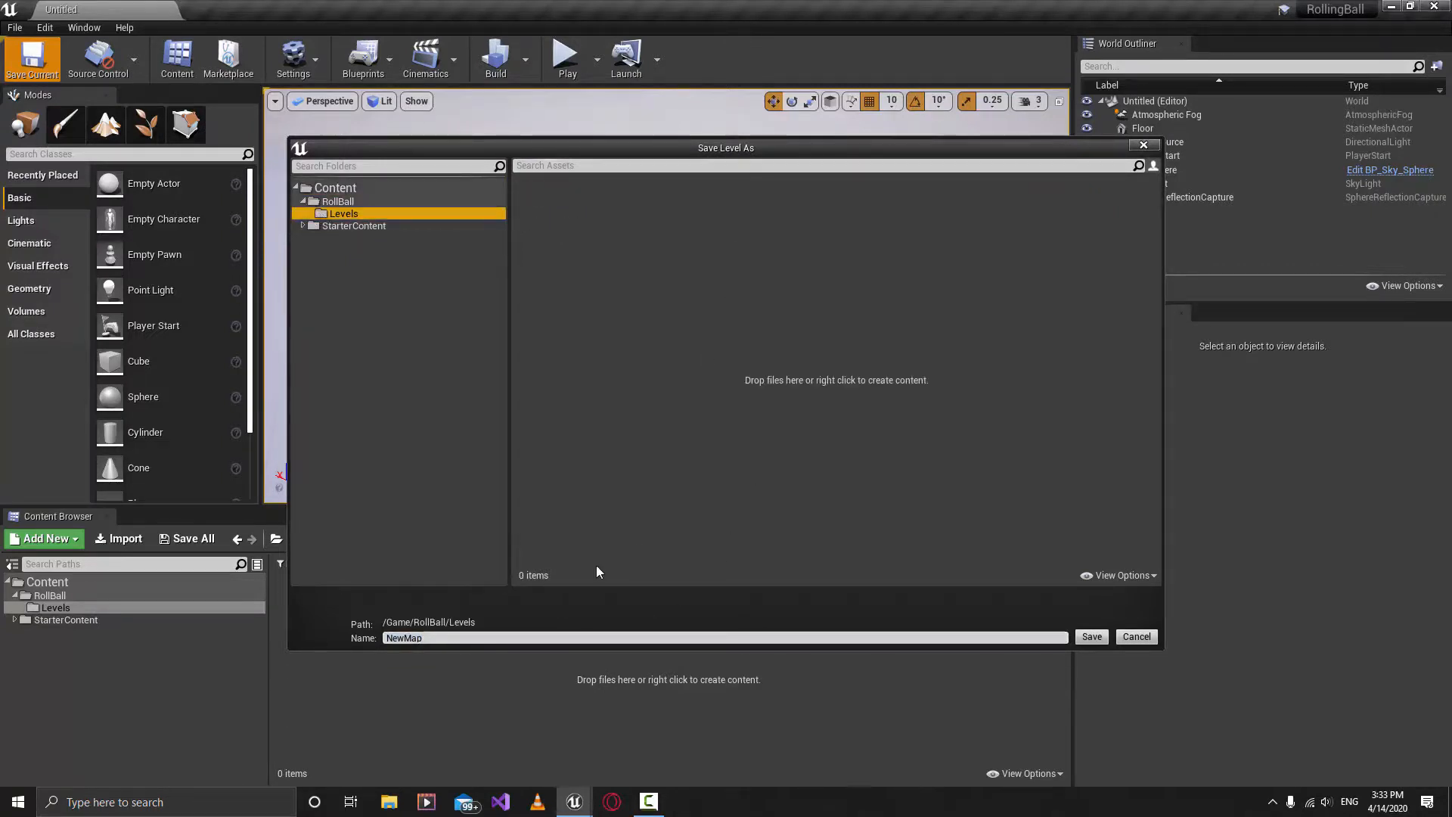
pyautogui.click(597, 637)
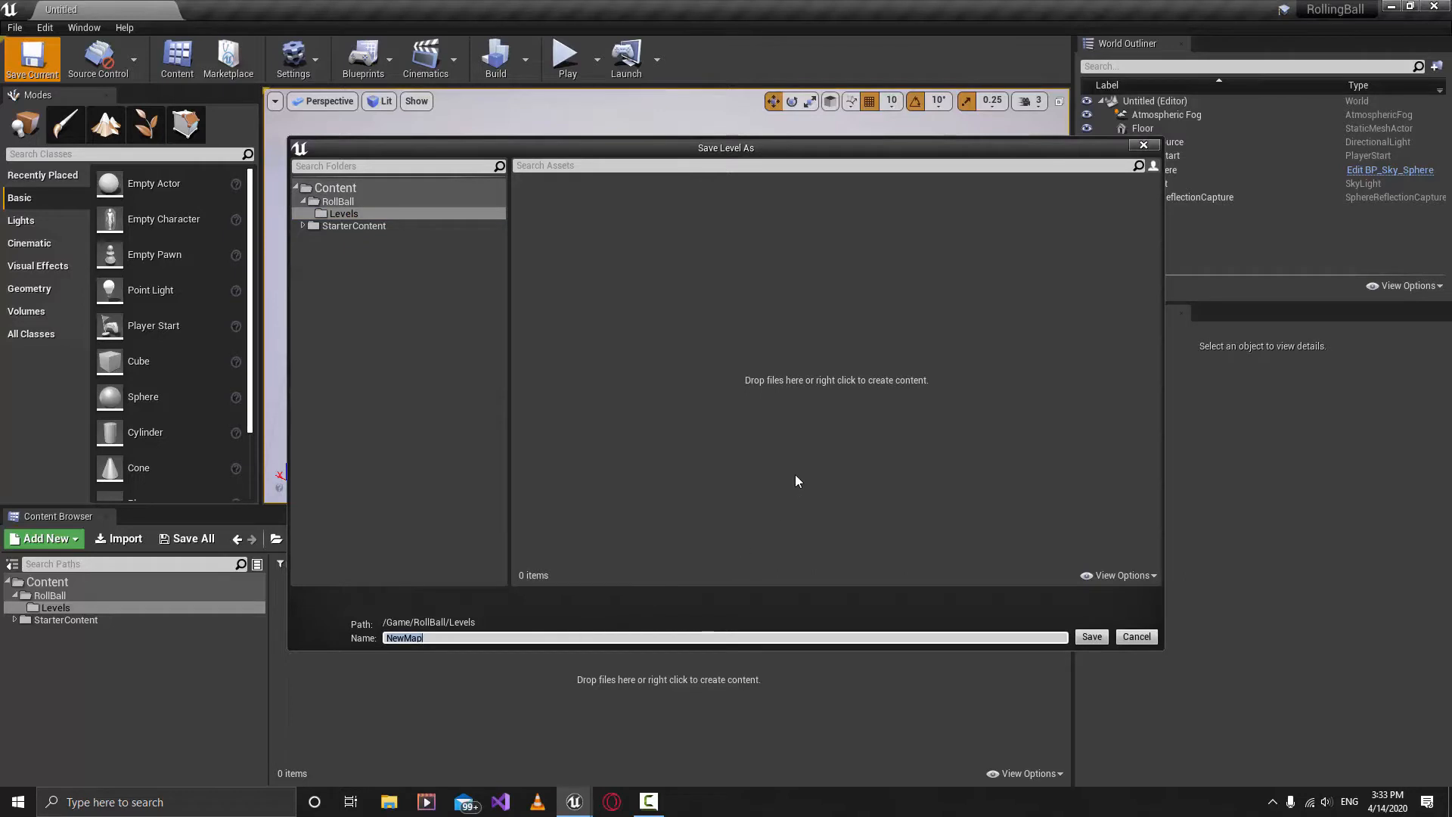
pyautogui.write('Map')
pyautogui.press('Return')
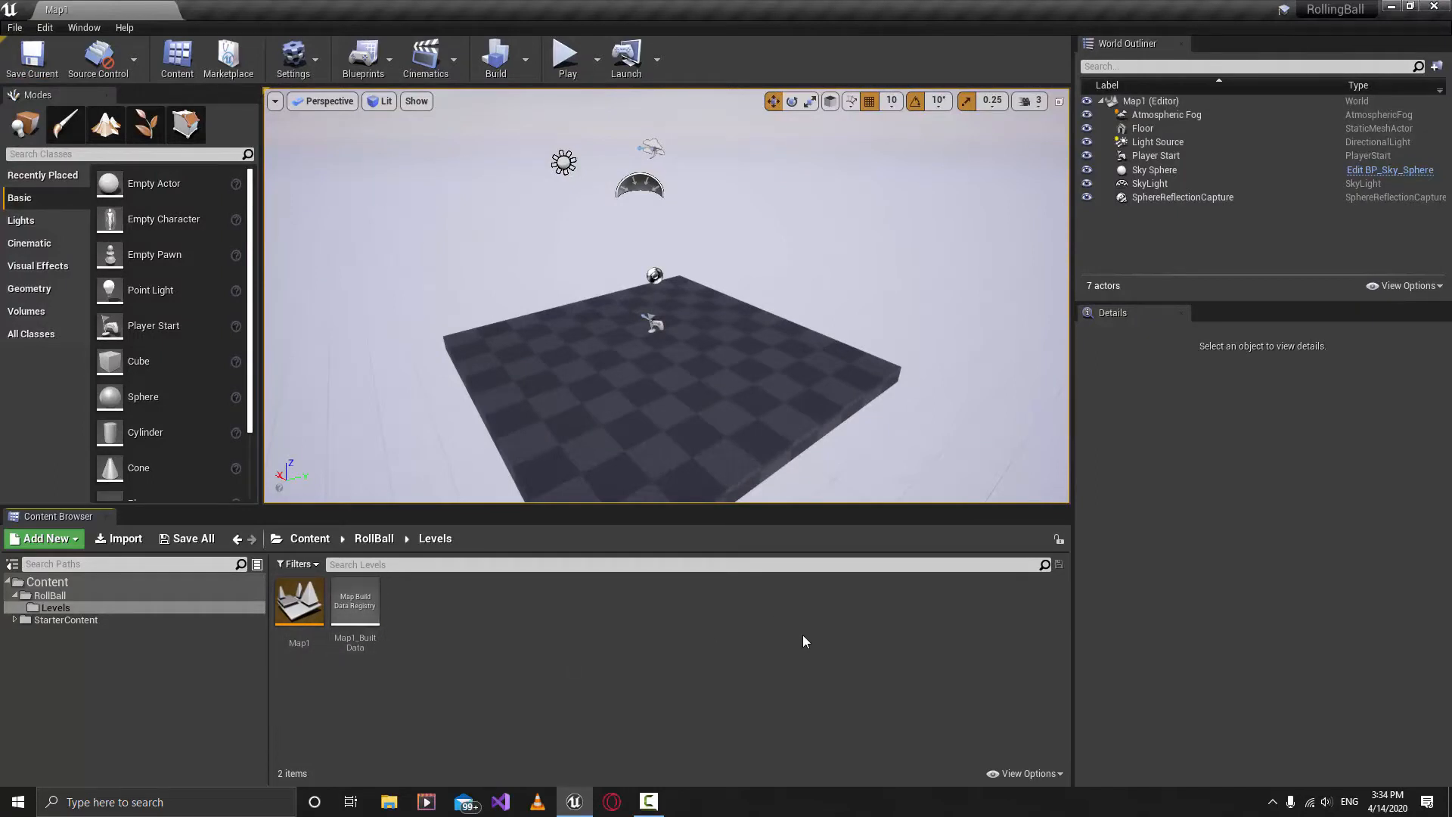
# Open the RollBall content folder
pyautogui.click(67, 596)
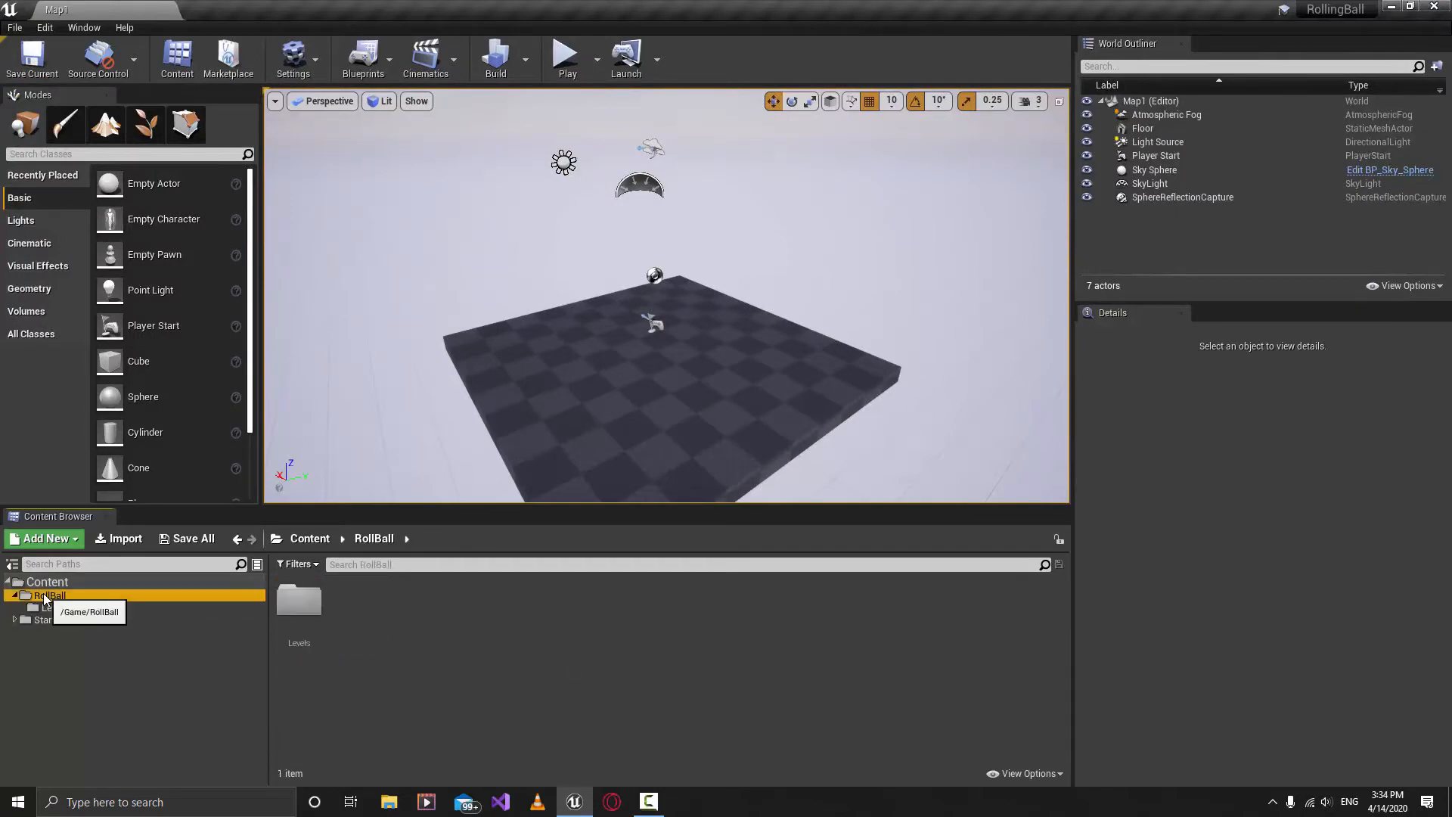